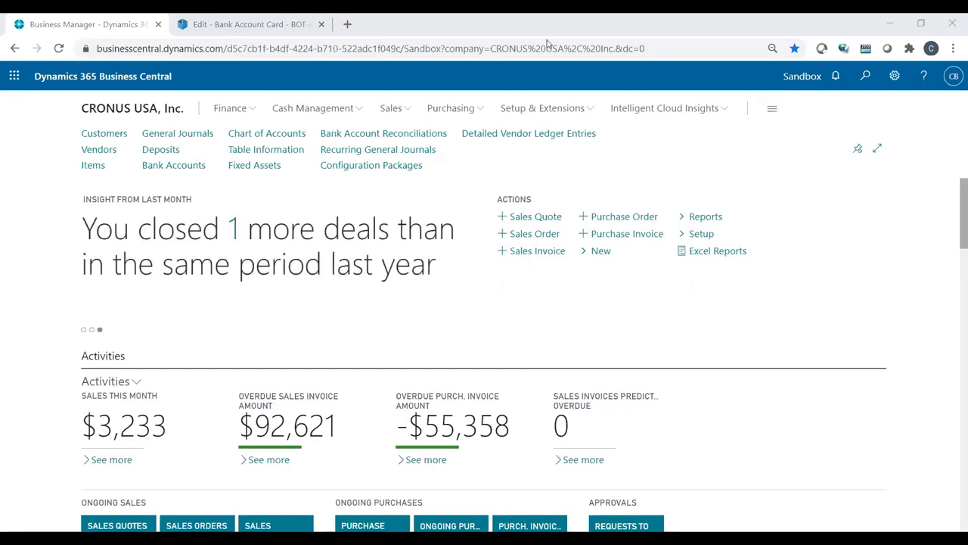
Step: Open the CHECKING bank account card (no. 99-99-888) and scroll to its Posting and Transfer details
{"action": "left_click", "coordinate": [190, 165]}
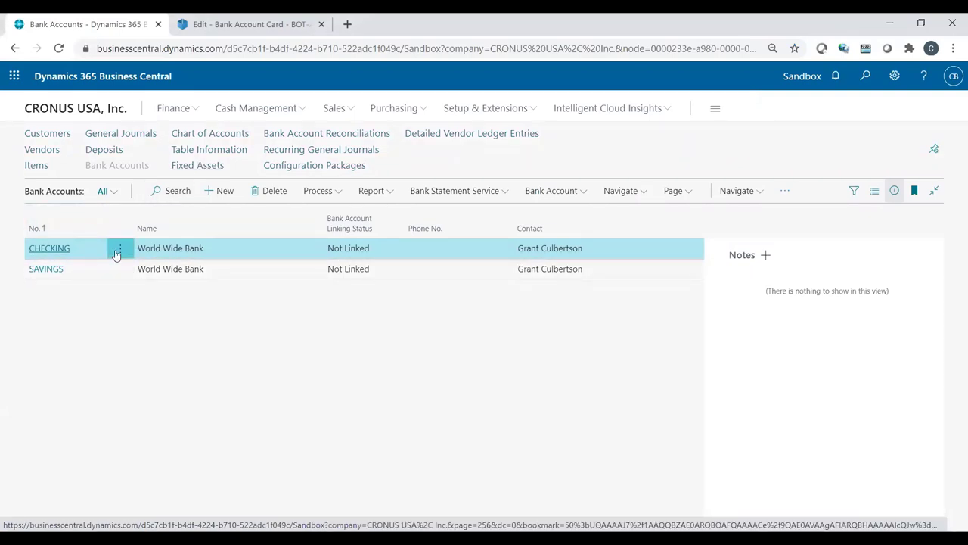
{"action": "left_click", "coordinate": [46, 250]}
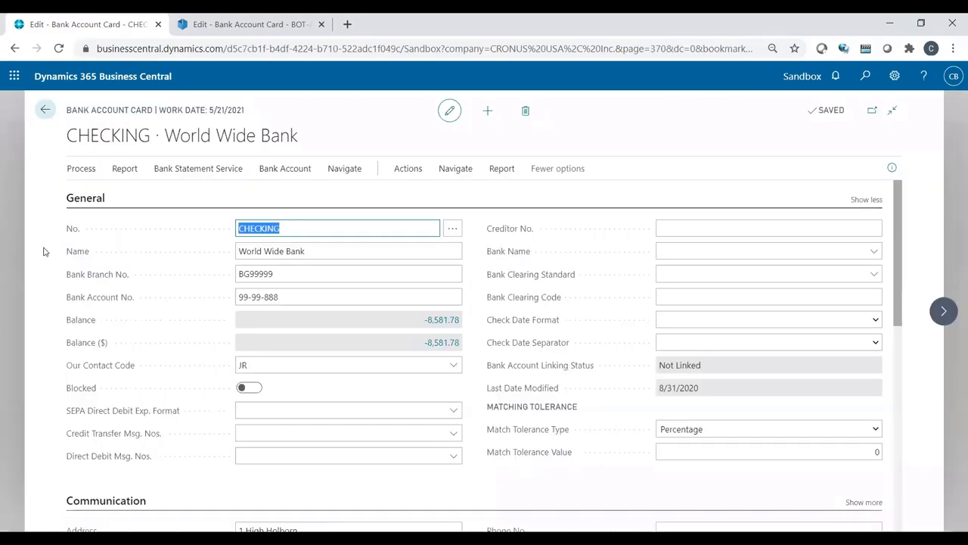
{"action": "left_click", "coordinate": [268, 297]}
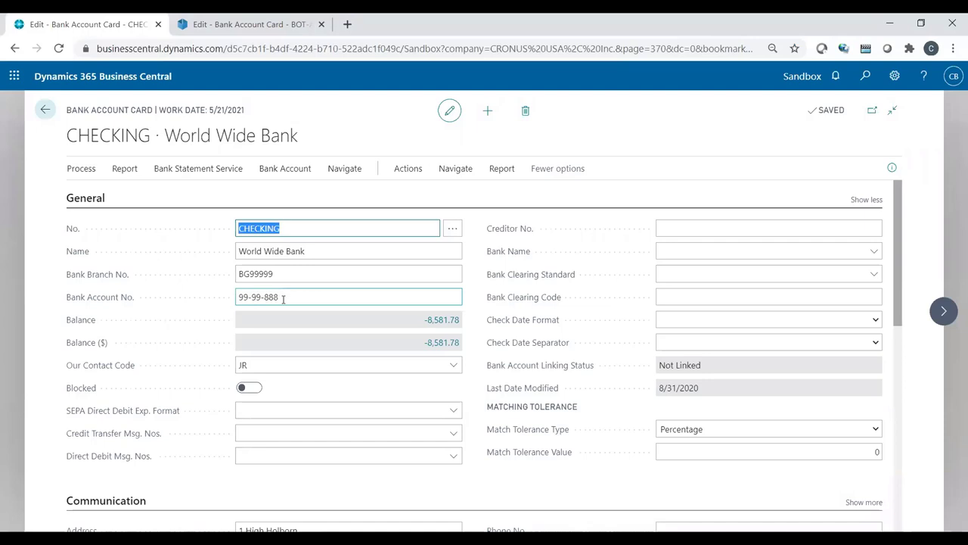
{"action": "left_click_drag", "start_coordinate": [287, 297], "coordinate": [225, 301]}
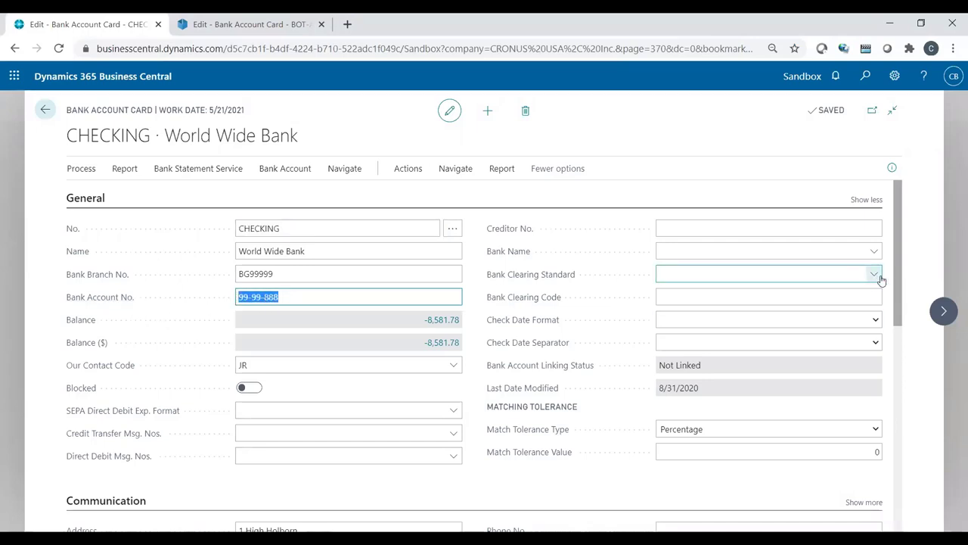
{"action": "left_click", "coordinate": [900, 318]}
{"action": "left_click_drag", "start_coordinate": [900, 318], "coordinate": [899, 526]}
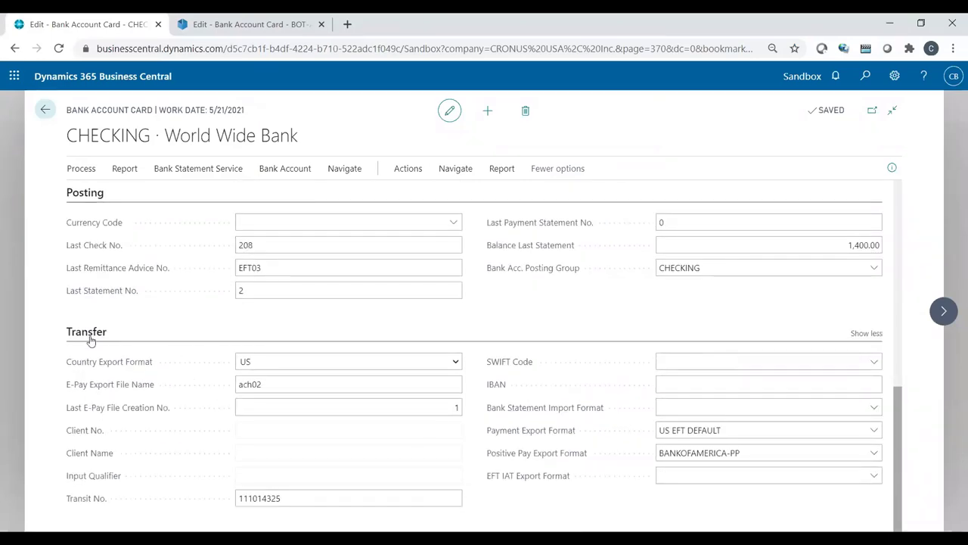
{"action": "left_click", "coordinate": [296, 496]}
{"action": "left_click_drag", "start_coordinate": [297, 498], "coordinate": [231, 501]}
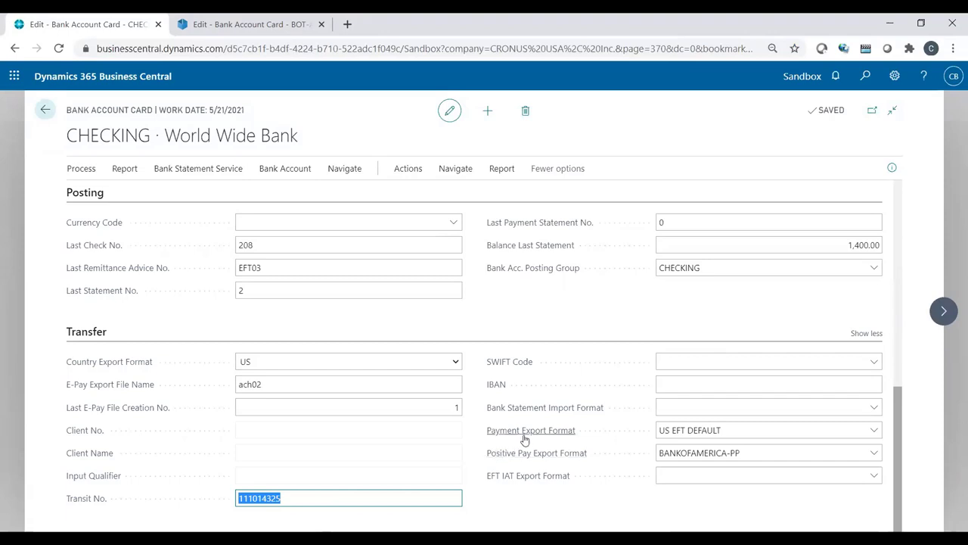
{"action": "mouse_move", "coordinate": [550, 438]}
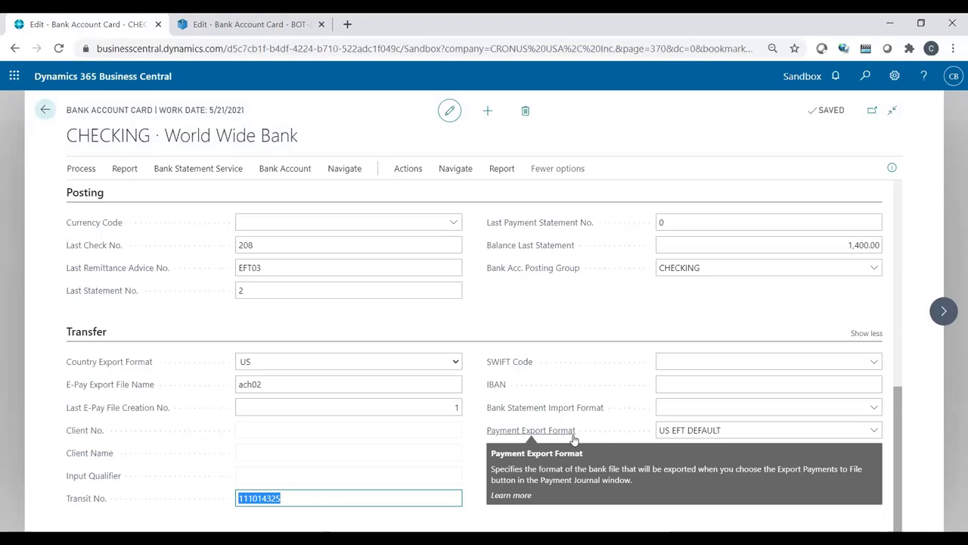
{"action": "left_click", "coordinate": [735, 429]}
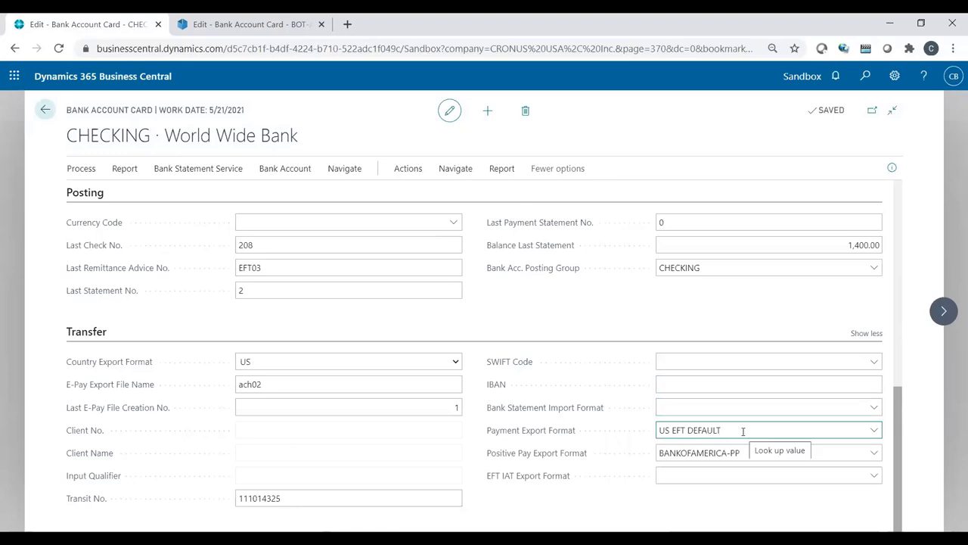
{"action": "left_click_drag", "start_coordinate": [742, 430], "coordinate": [646, 433]}
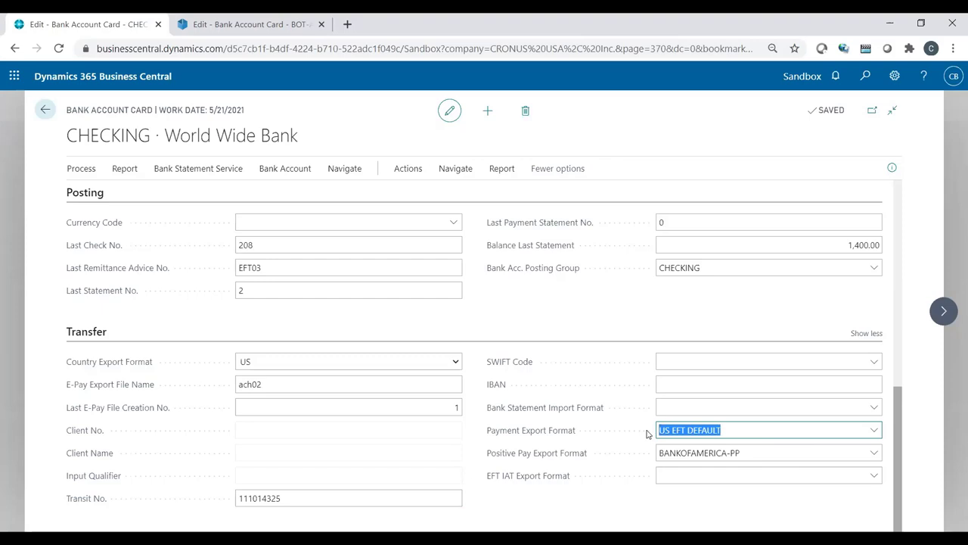
{"action": "left_click", "coordinate": [728, 430]}
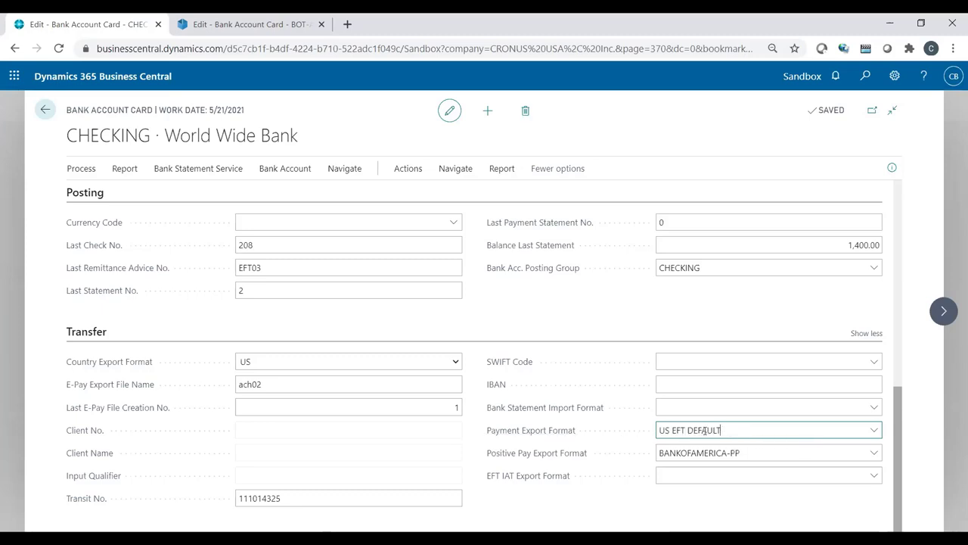
{"action": "left_click_drag", "start_coordinate": [728, 430], "coordinate": [648, 437]}
{"action": "left_click", "coordinate": [721, 428]}
Step: Replace the Last Remittance Advice No. EFT03 with REMIT01
{"action": "left_click", "coordinate": [276, 264]}
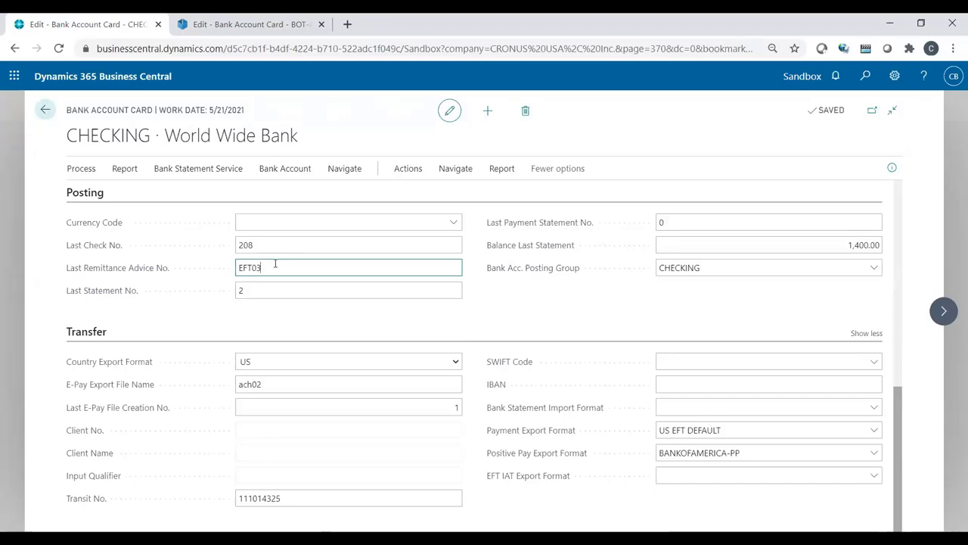
{"action": "left_click_drag", "start_coordinate": [274, 263], "coordinate": [227, 270]}
{"action": "left_click", "coordinate": [277, 269]}
{"action": "key", "text": "BackSpace"}
{"action": "key", "text": "BackSpace"}
{"action": "key", "text": "BackSpace"}
{"action": "key", "text": "BackSpace"}
{"action": "type", "text": "ACH01"}
{"action": "key", "text": "Tab"}
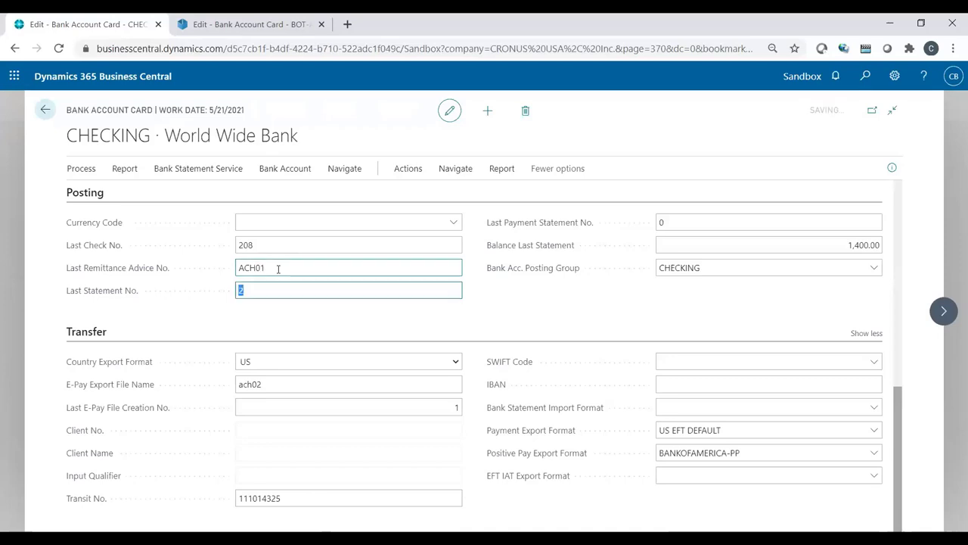
{"action": "left_click", "coordinate": [277, 268]}
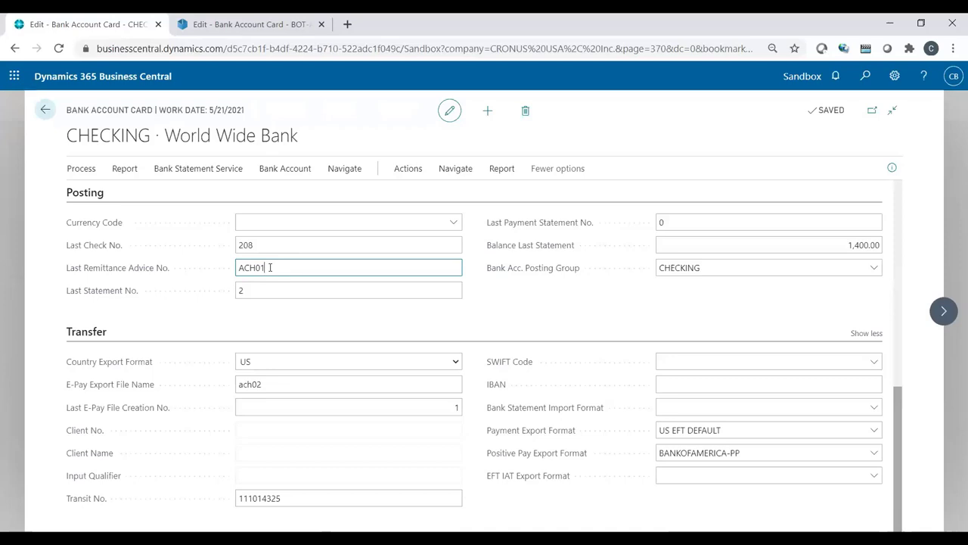
{"action": "left_click_drag", "start_coordinate": [263, 268], "coordinate": [227, 274]}
{"action": "type", "text": "Rem"}
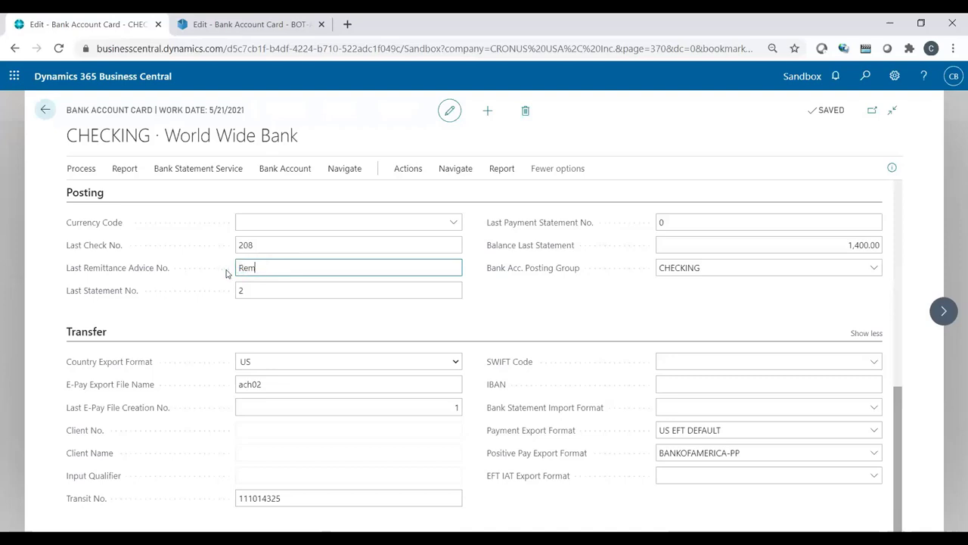
{"action": "type", "text": "it01"}
{"action": "key", "text": "Tab"}
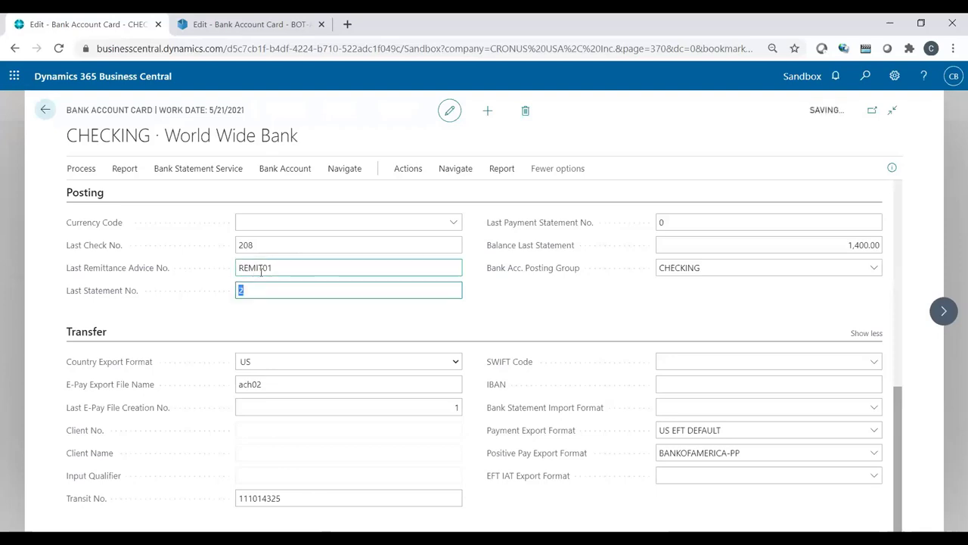
Step: Review REMIT01 and the US EFT DEFAULT payment export format, then close the card to the Bank Accounts list
{"action": "left_click", "coordinate": [281, 270]}
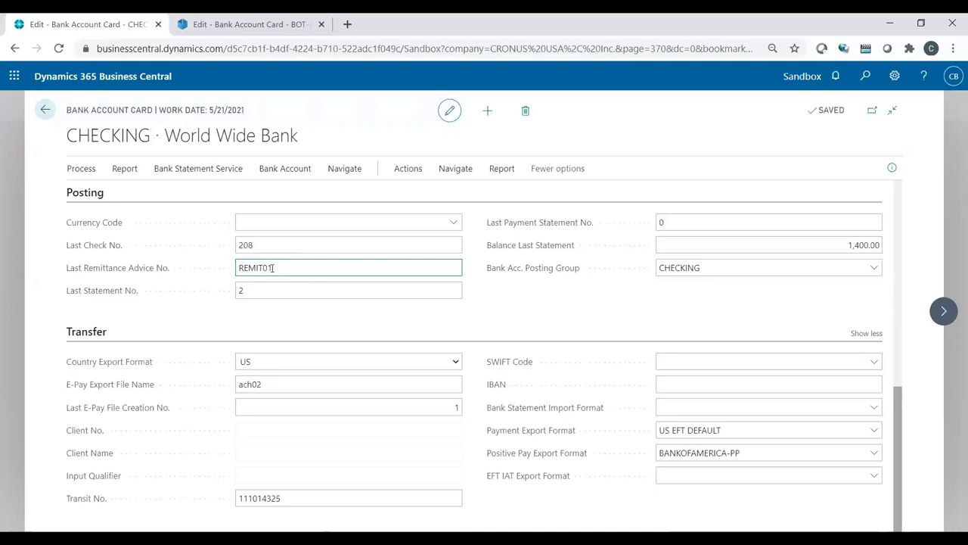
{"action": "left_click_drag", "start_coordinate": [272, 268], "coordinate": [219, 274]}
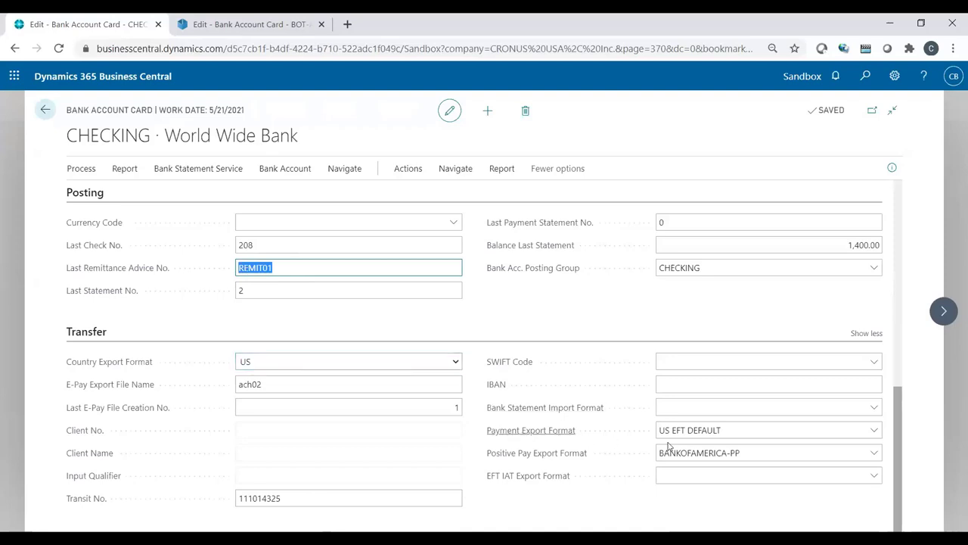
{"action": "left_click", "coordinate": [741, 430]}
{"action": "left_click_drag", "start_coordinate": [741, 430], "coordinate": [656, 432]}
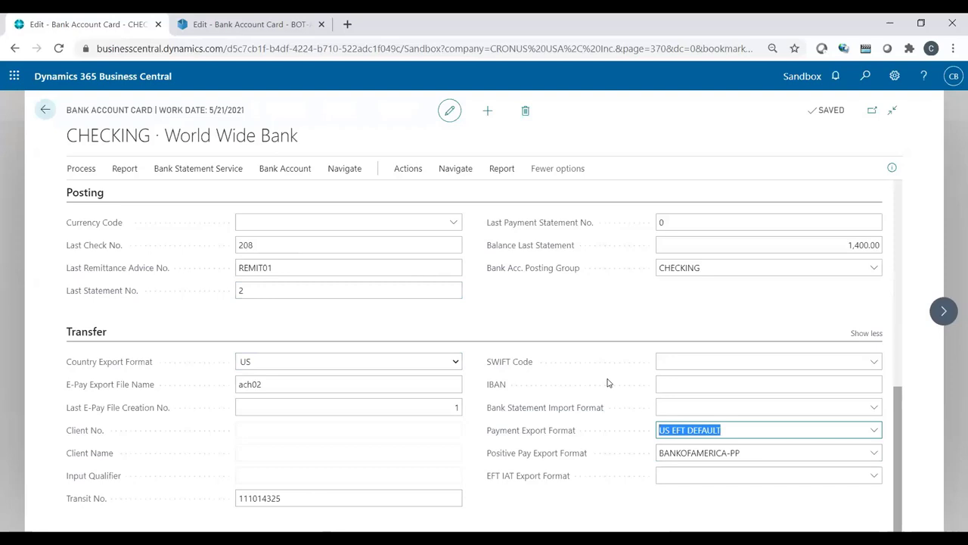
{"action": "key", "text": "alt+Left"}
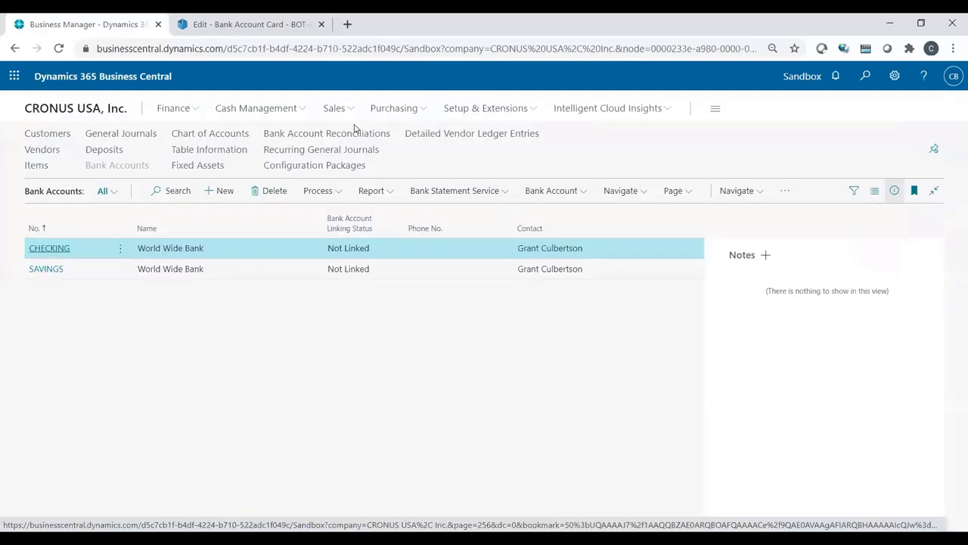
Step: Reopen the CHECKING card, keep Country Export Format as US, and return to the Role Center
{"action": "left_click", "coordinate": [62, 257]}
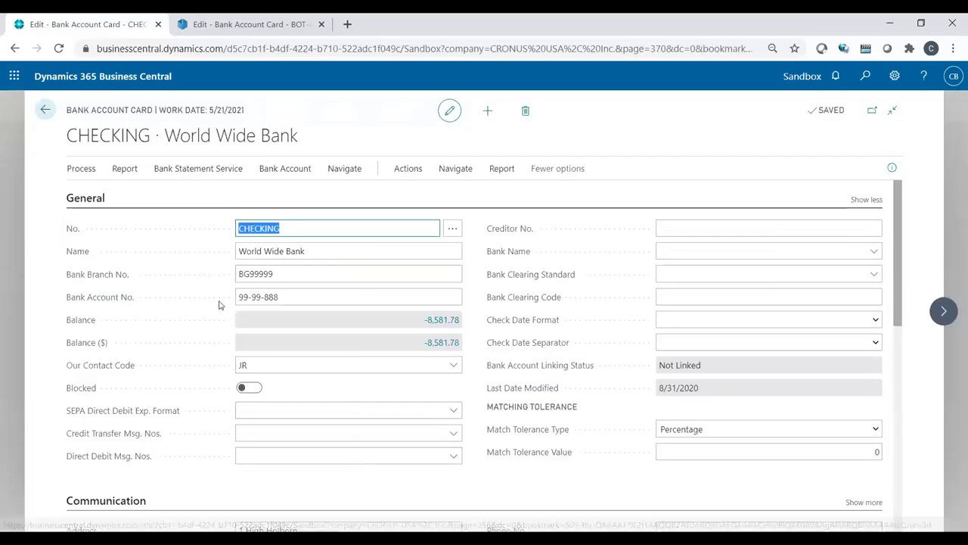
{"action": "left_click_drag", "start_coordinate": [898, 266], "coordinate": [896, 476]}
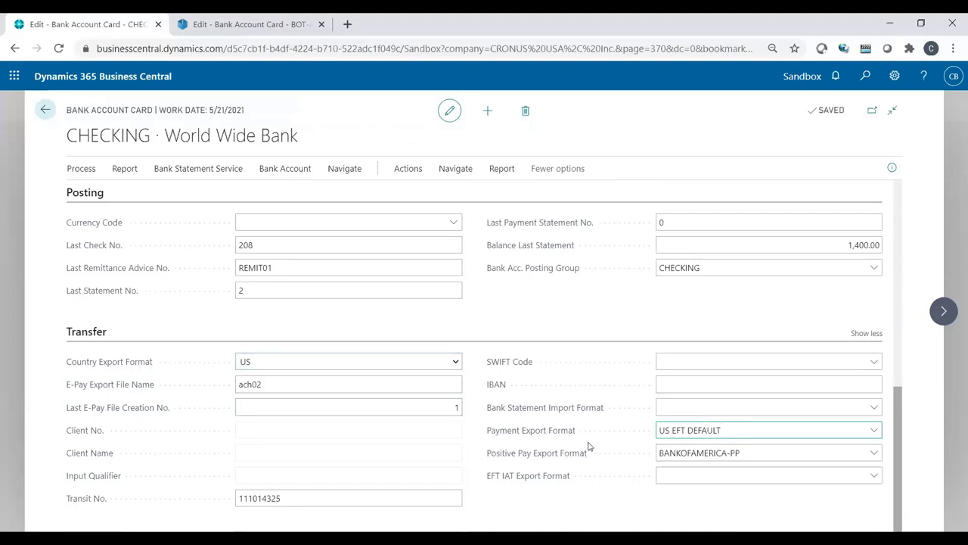
{"action": "left_click", "coordinate": [282, 366]}
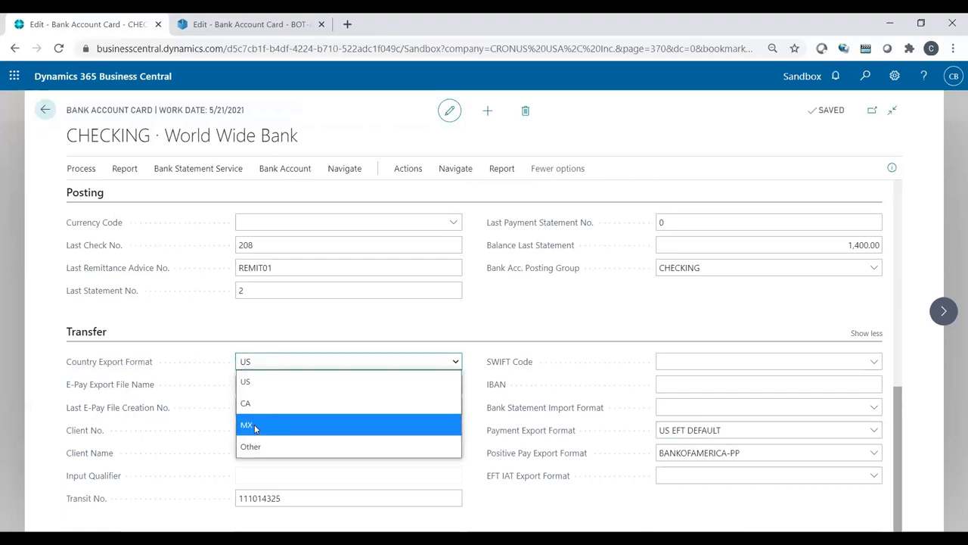
{"action": "left_click", "coordinate": [265, 381]}
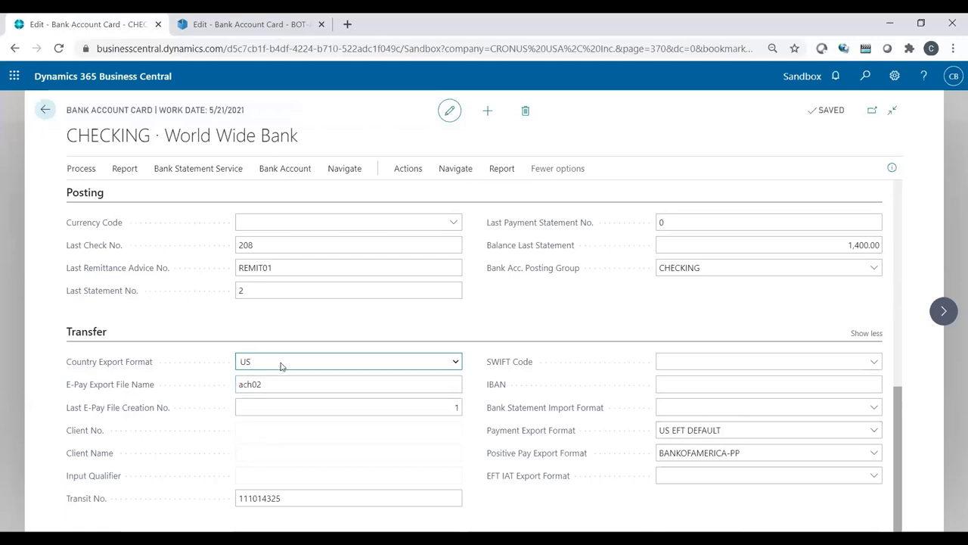
{"action": "left_click", "coordinate": [282, 364]}
{"action": "left_click", "coordinate": [282, 364]}
{"action": "key", "text": "Escape"}
{"action": "key", "text": "Escape"}
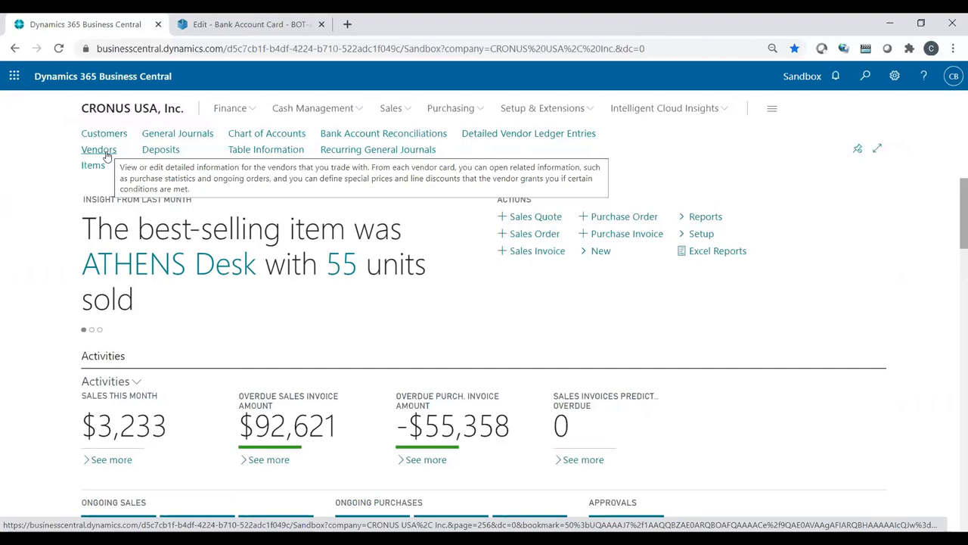
Step: Open vendor Wide World Importers and bring up its Navigate > Vendor related links
{"action": "left_click", "coordinate": [100, 149]}
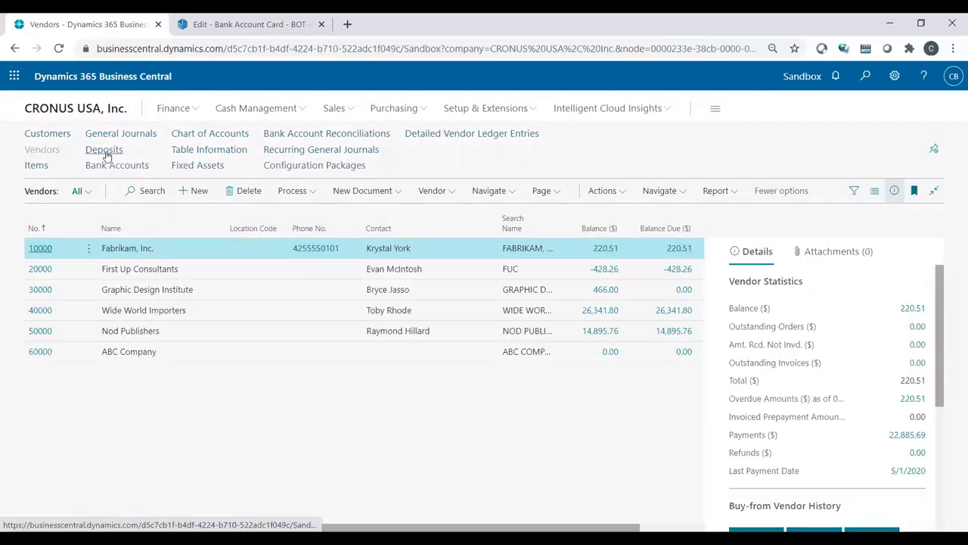
{"action": "left_click", "coordinate": [34, 315]}
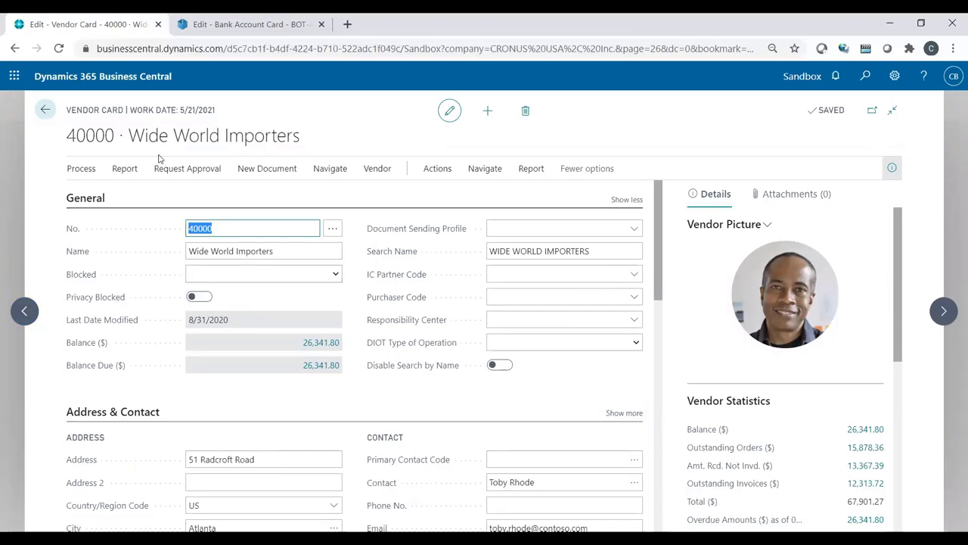
{"action": "left_click", "coordinate": [478, 172]}
{"action": "left_click", "coordinate": [118, 197]}
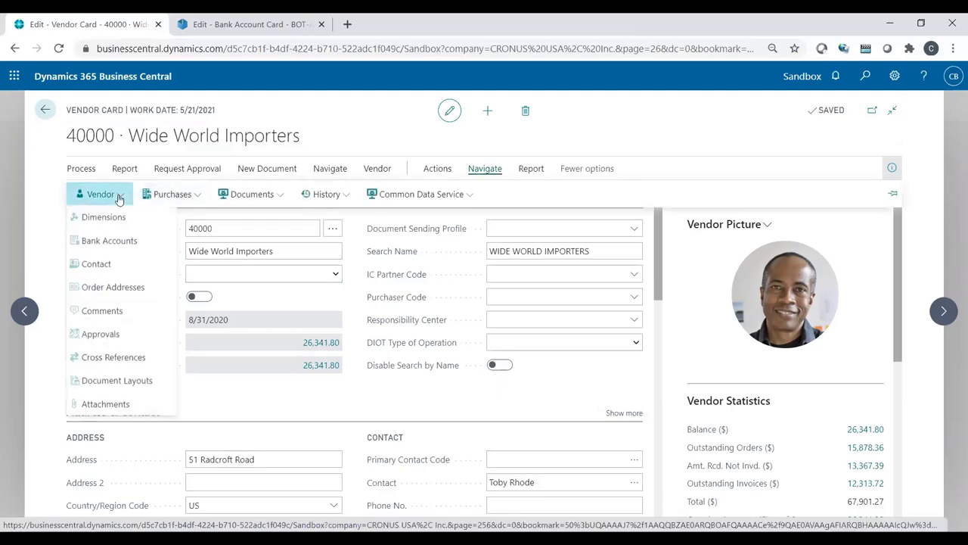
Step: Open vendor bank account 1 WWI and review its name, account number and transit number
{"action": "left_click", "coordinate": [116, 240]}
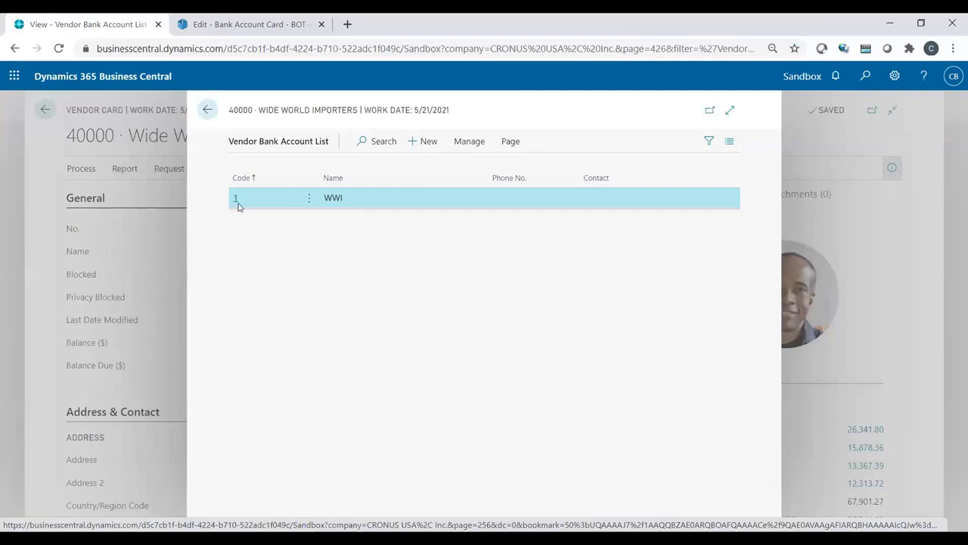
{"action": "left_click", "coordinate": [239, 199]}
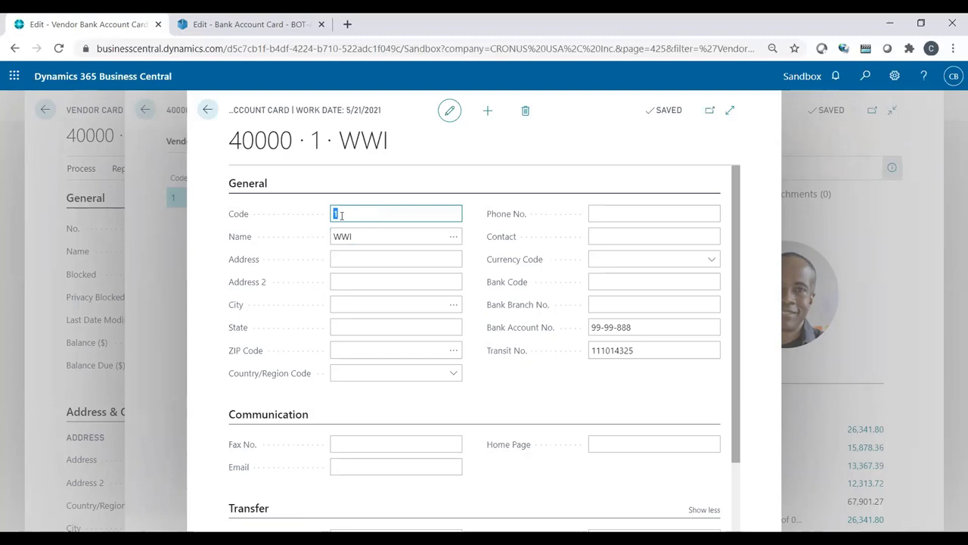
{"action": "left_click", "coordinate": [360, 234]}
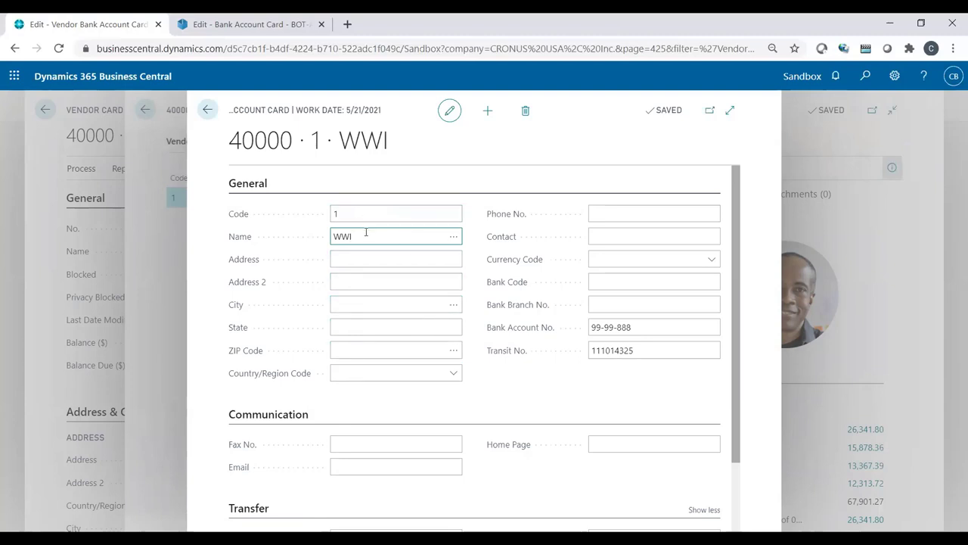
{"action": "left_click", "coordinate": [641, 330]}
{"action": "key", "text": "Tab"}
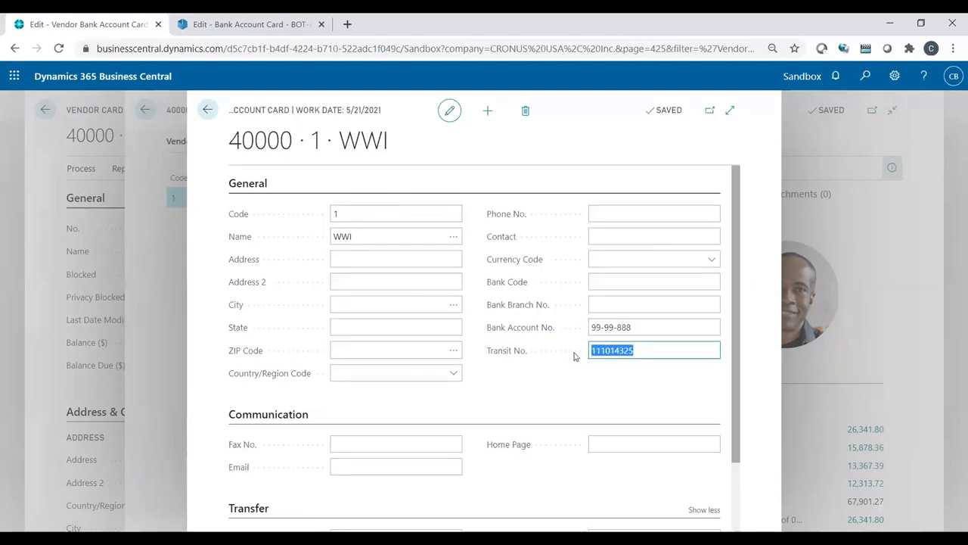
{"action": "left_click", "coordinate": [737, 365]}
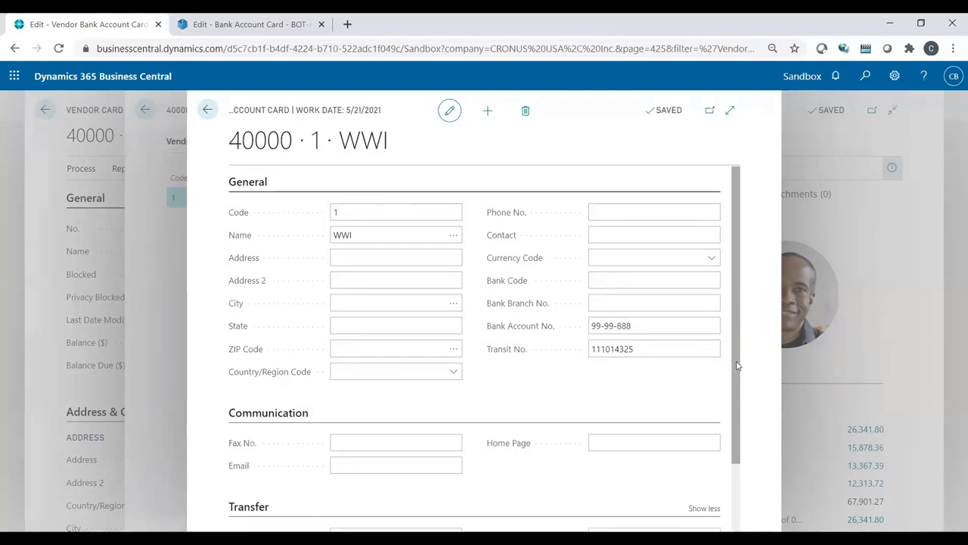
{"action": "left_click_drag", "start_coordinate": [738, 366], "coordinate": [739, 438]}
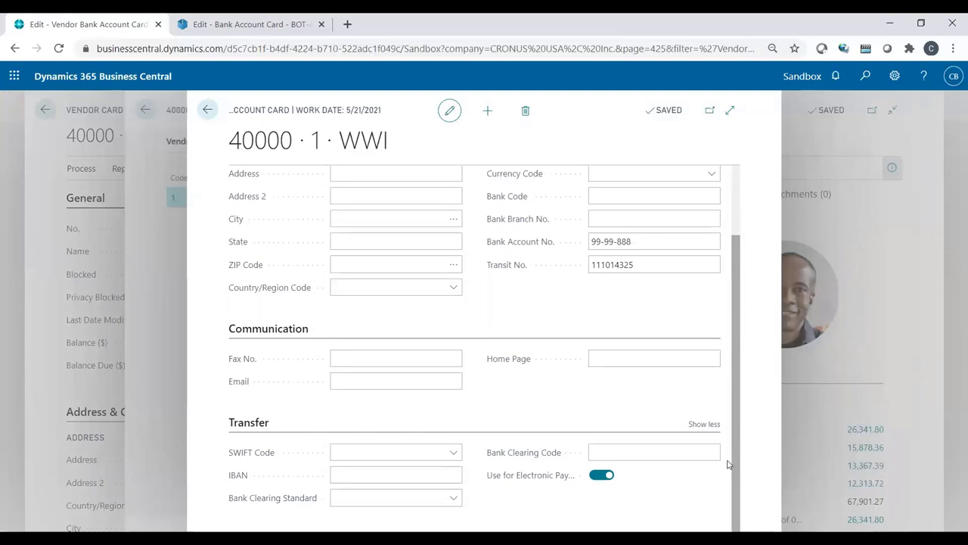
Step: Leave Use for Electronic Payments switched on for WWI and close the bank account
{"action": "mouse_move", "coordinate": [525, 484]}
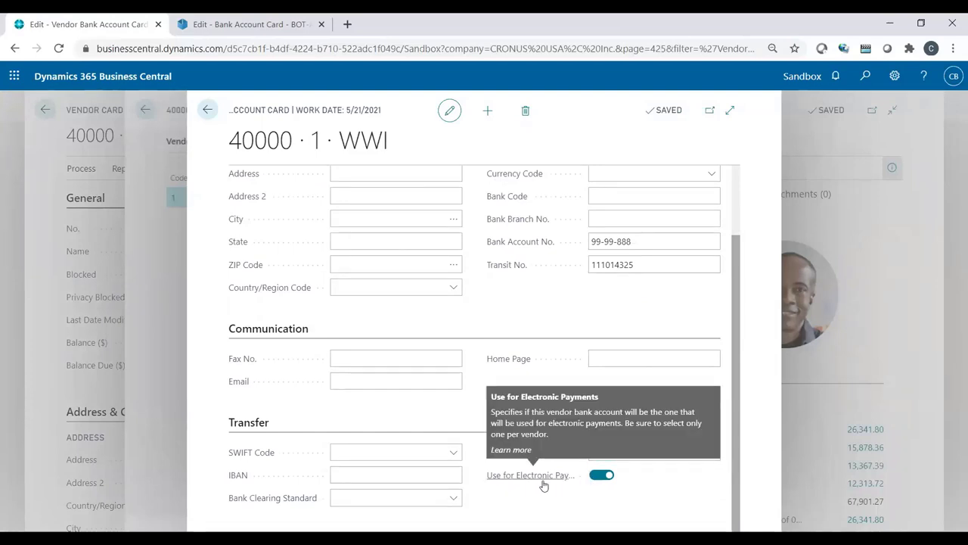
{"action": "left_click", "coordinate": [598, 475]}
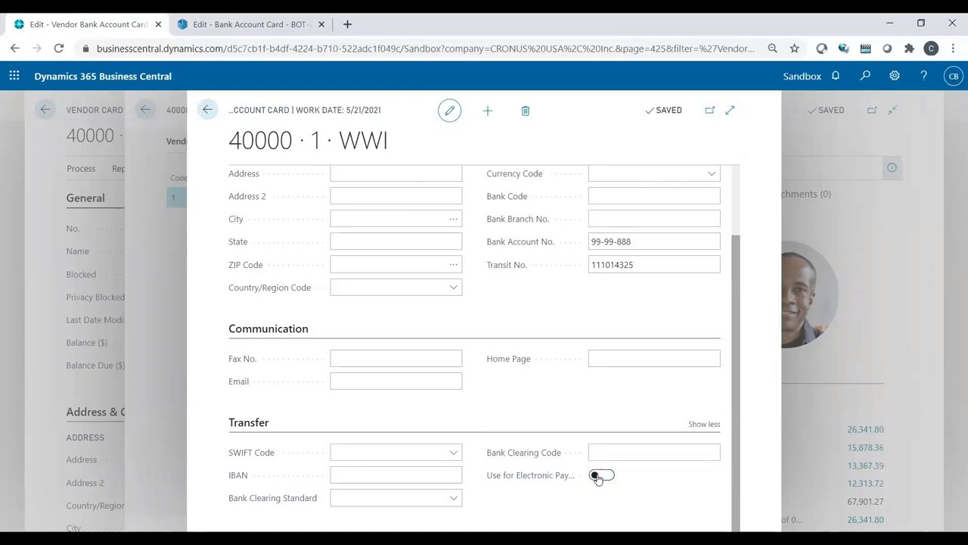
{"action": "mouse_move", "coordinate": [520, 478]}
{"action": "left_click", "coordinate": [609, 234]}
{"action": "left_click", "coordinate": [609, 476]}
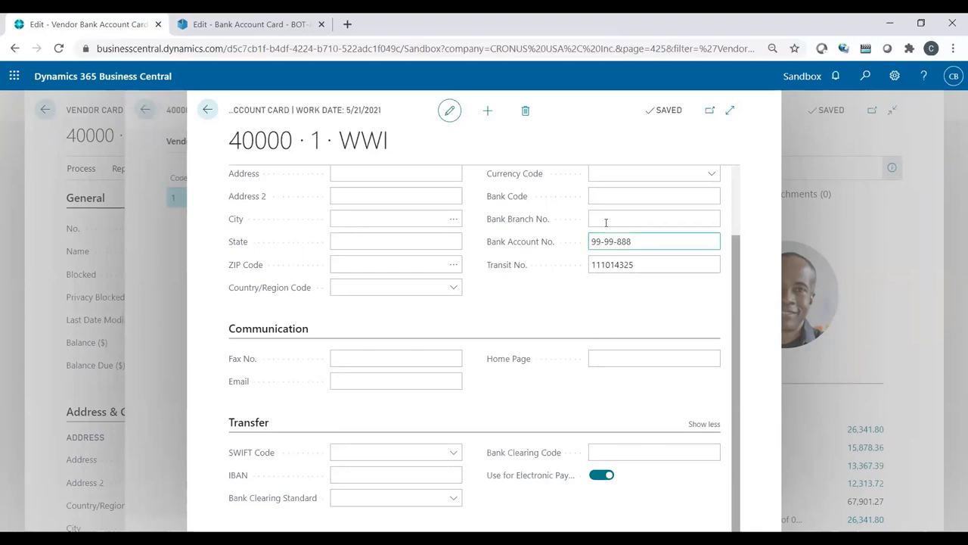
{"action": "left_click", "coordinate": [627, 241]}
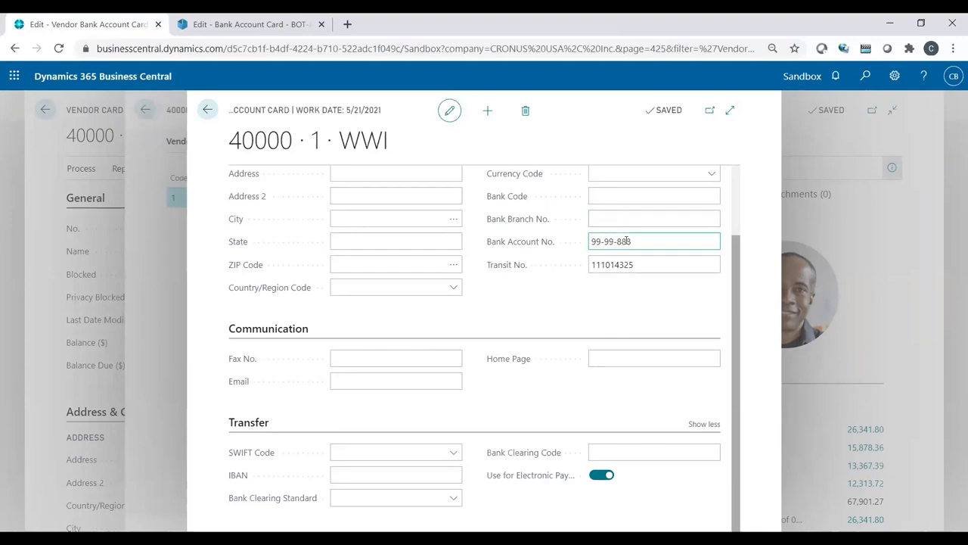
{"action": "left_click", "coordinate": [207, 110]}
Step: Keep Preferred Bank Account Code 1 on the Wide World Importers card, then return home
{"action": "left_click", "coordinate": [208, 110]}
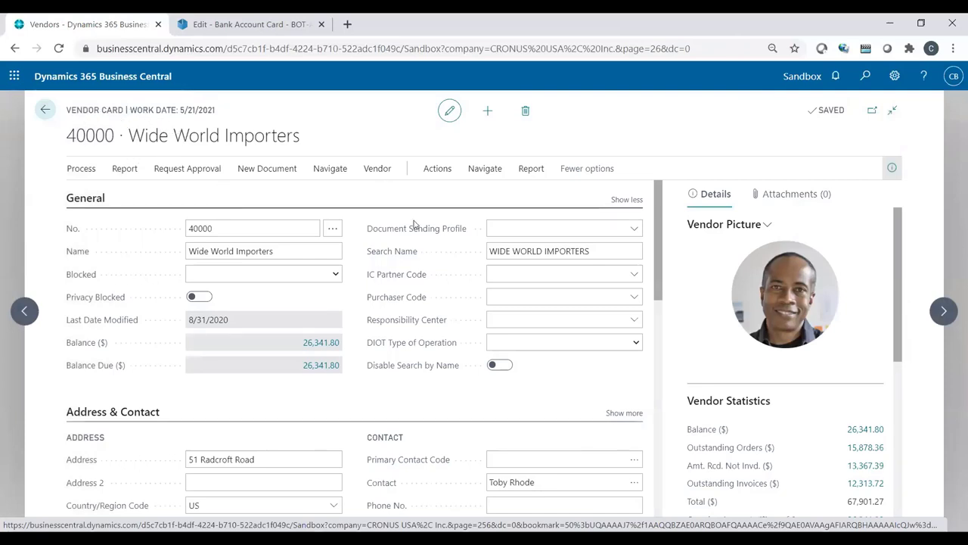
{"action": "left_click", "coordinate": [367, 227]}
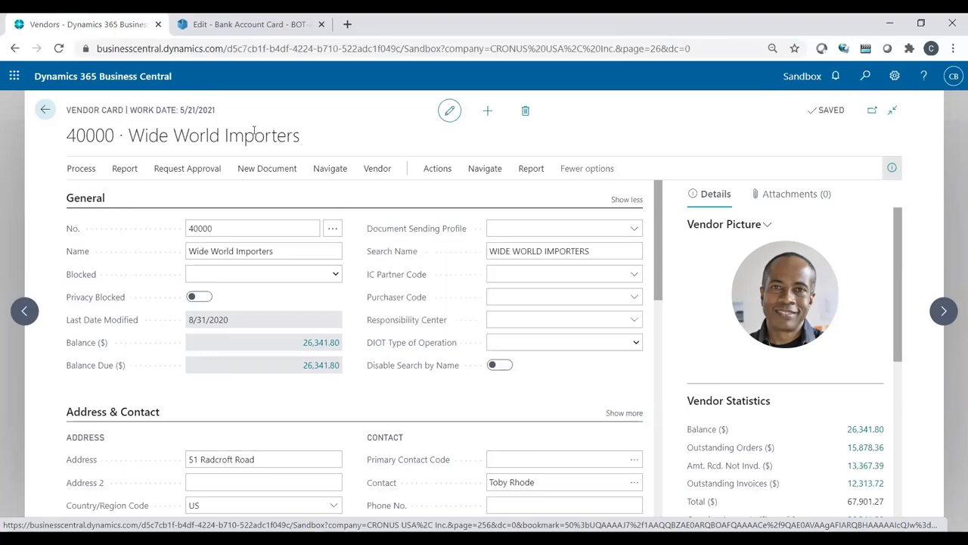
{"action": "left_click_drag", "start_coordinate": [661, 245], "coordinate": [648, 444]}
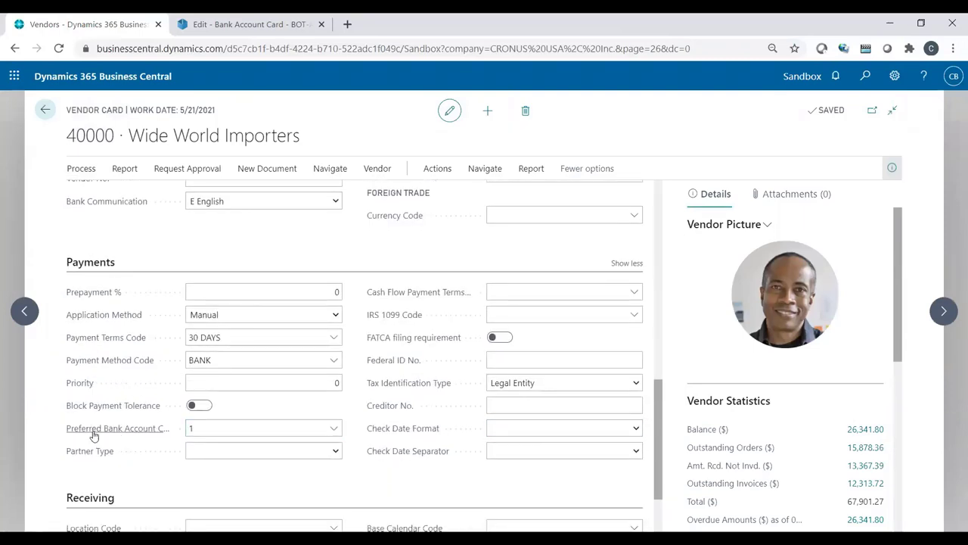
{"action": "left_click", "coordinate": [207, 429]}
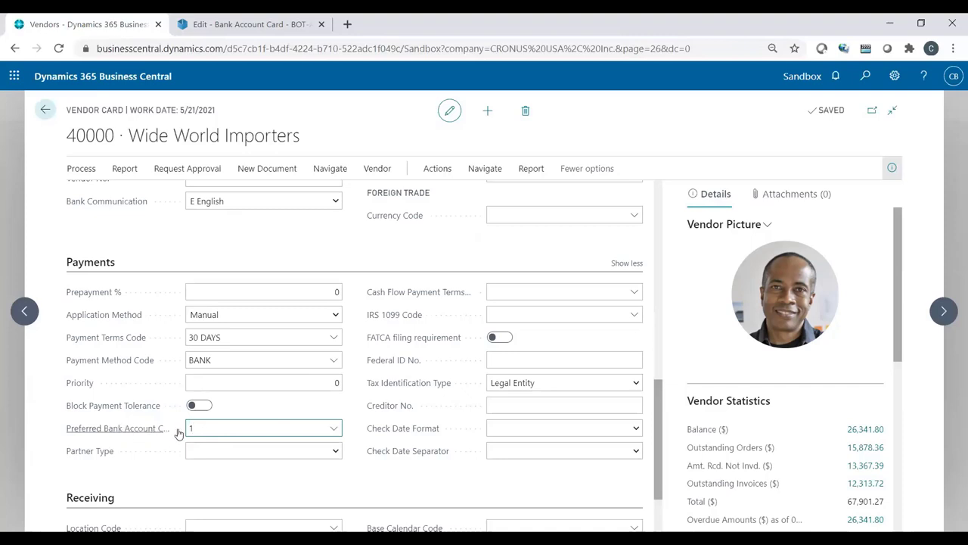
{"action": "left_click", "coordinate": [337, 434]}
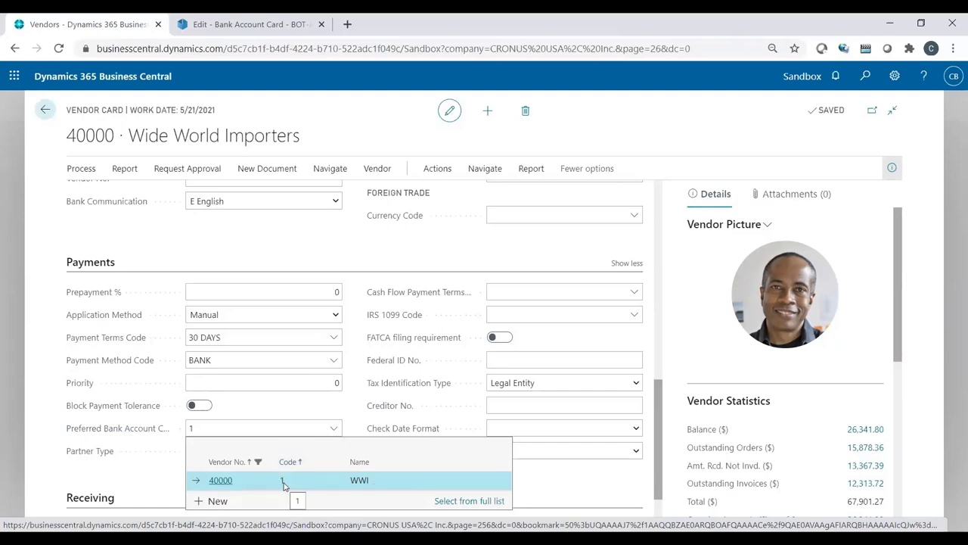
{"action": "left_click", "coordinate": [380, 257]}
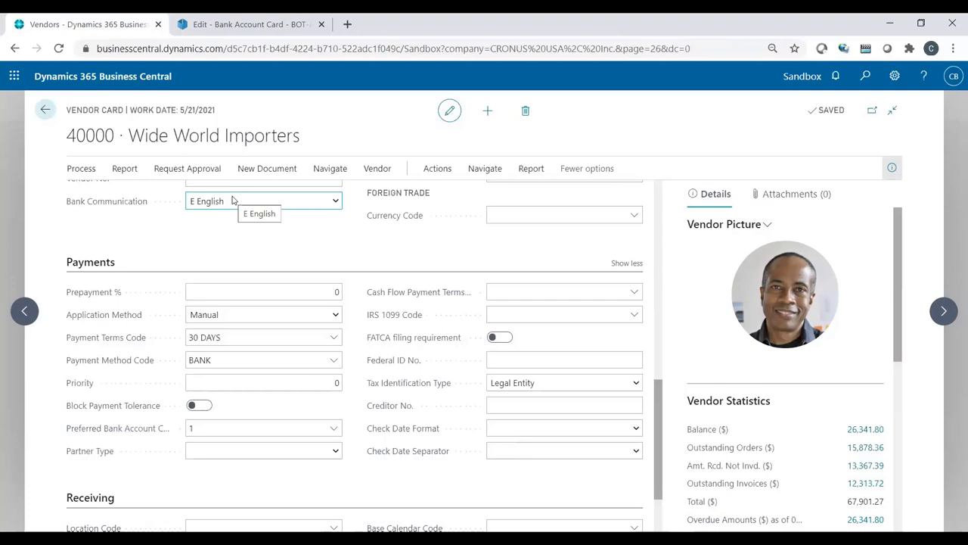
{"action": "key", "text": "Escape"}
{"action": "key", "text": "Escape"}
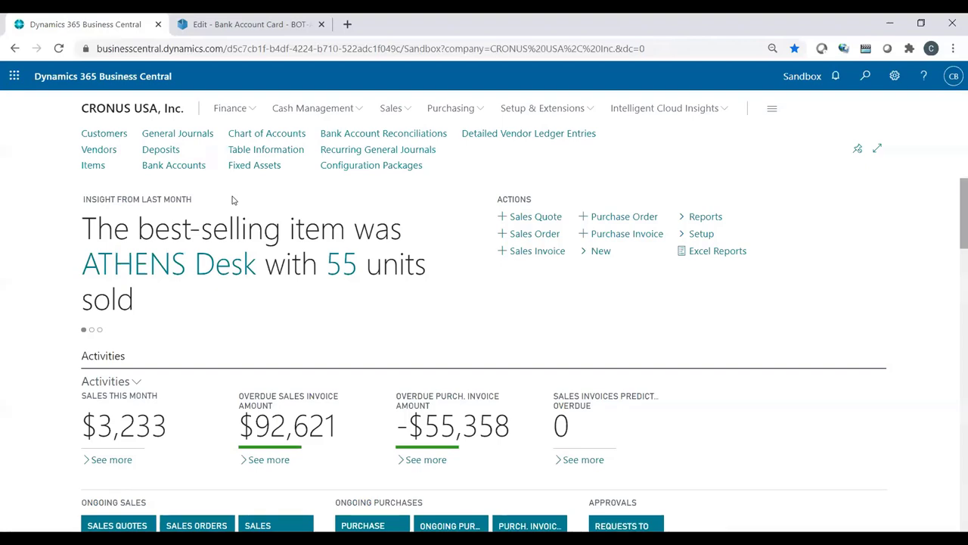
Step: Open the PMT REG batch from the Payment Journals list
{"action": "left_click", "coordinate": [315, 111]}
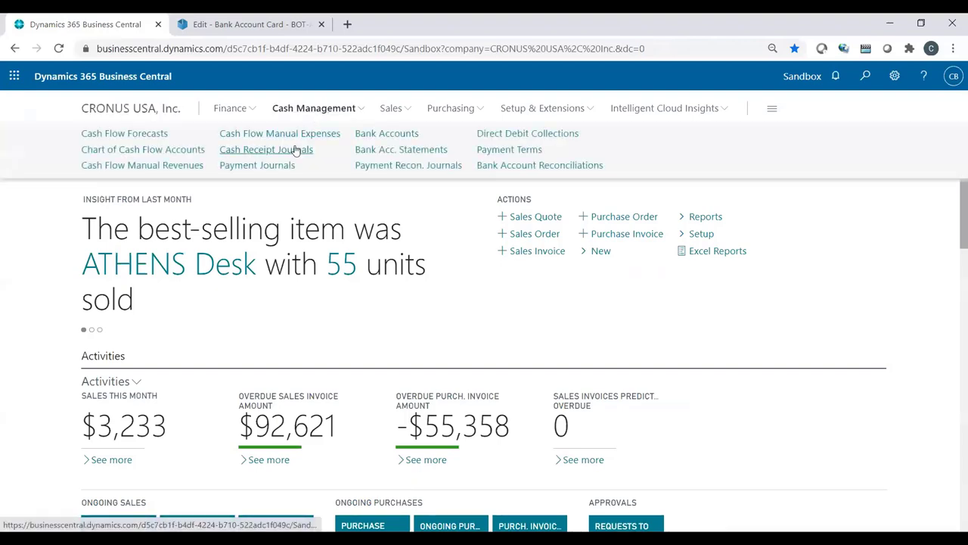
{"action": "left_click", "coordinate": [288, 165]}
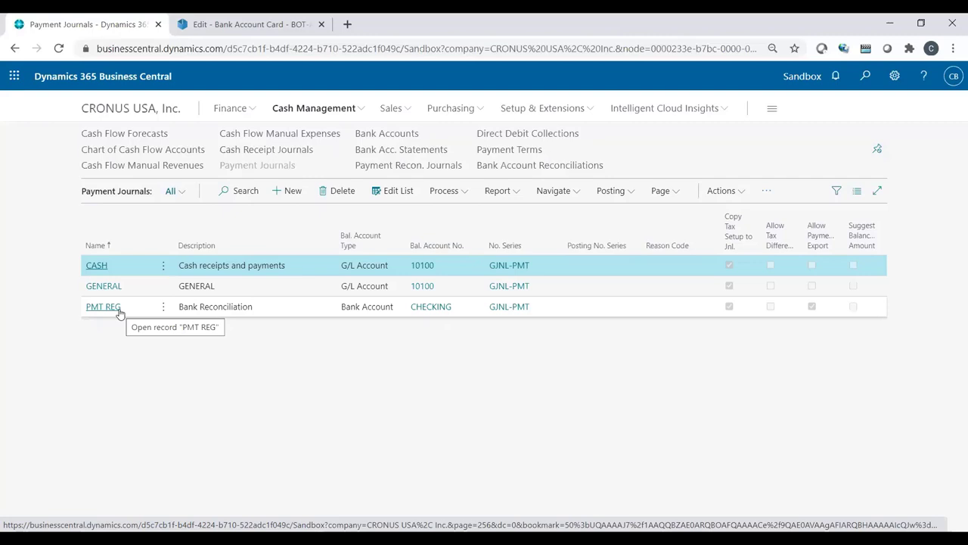
{"action": "left_click", "coordinate": [118, 312]}
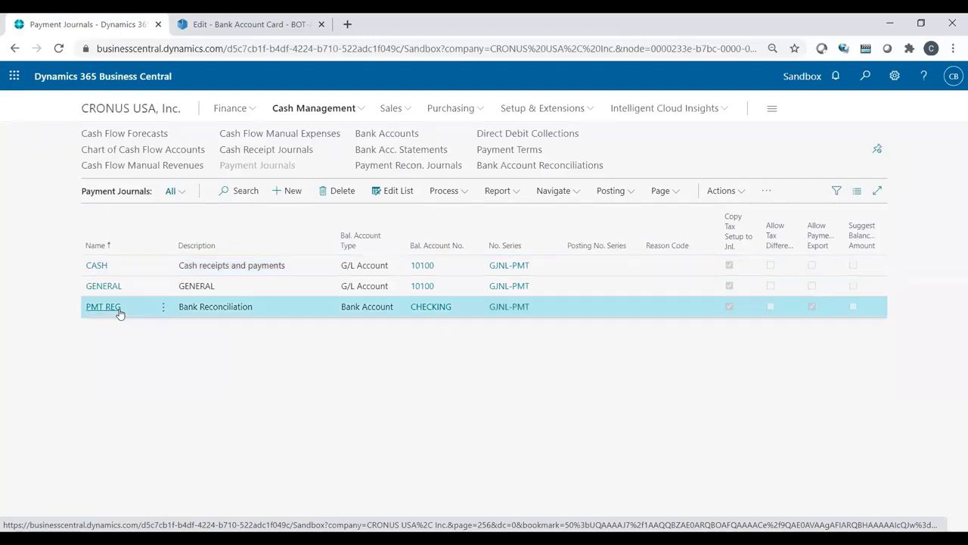
{"action": "left_click", "coordinate": [119, 312]}
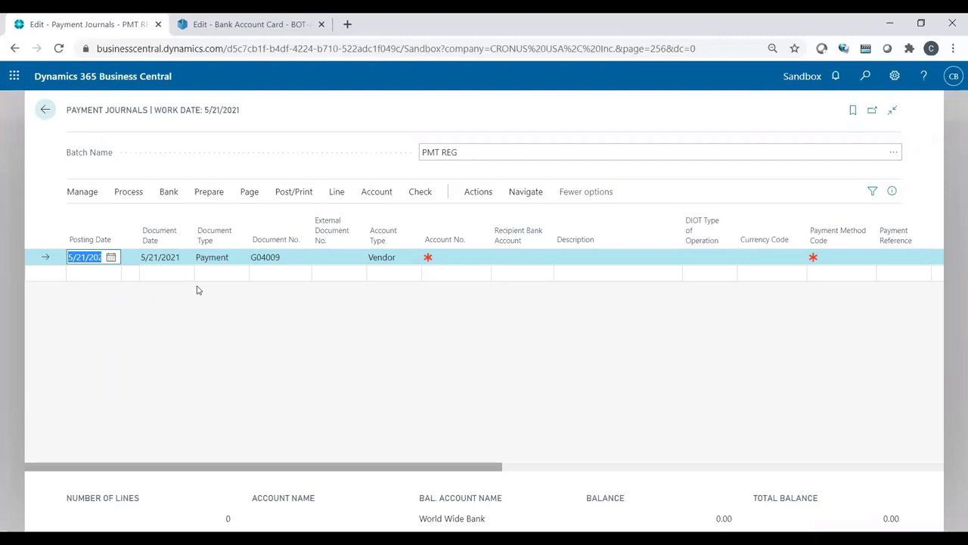
Step: Open Prepare > Suggest Vendor Payments and check the Last Payment Date of 9/10/2020
{"action": "left_click", "coordinate": [210, 193]}
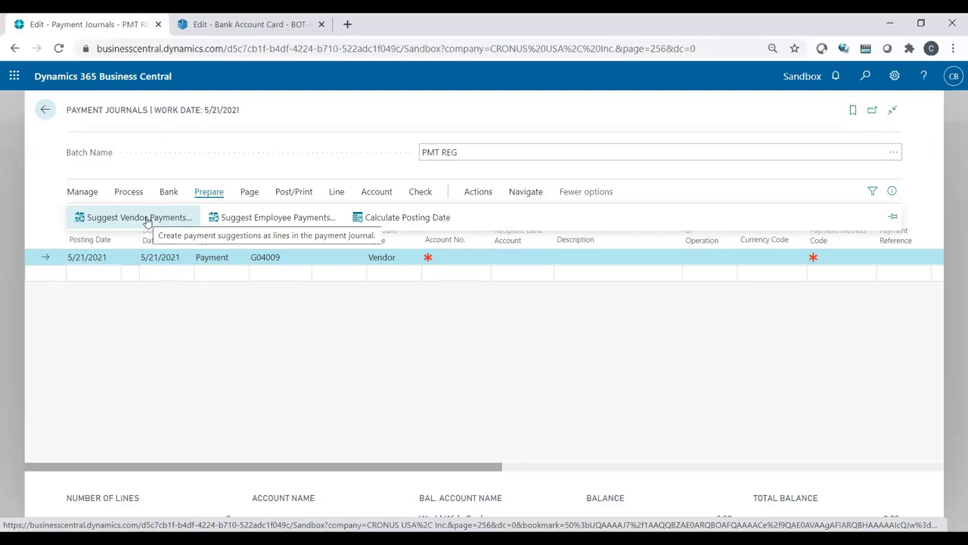
{"action": "left_click", "coordinate": [147, 219]}
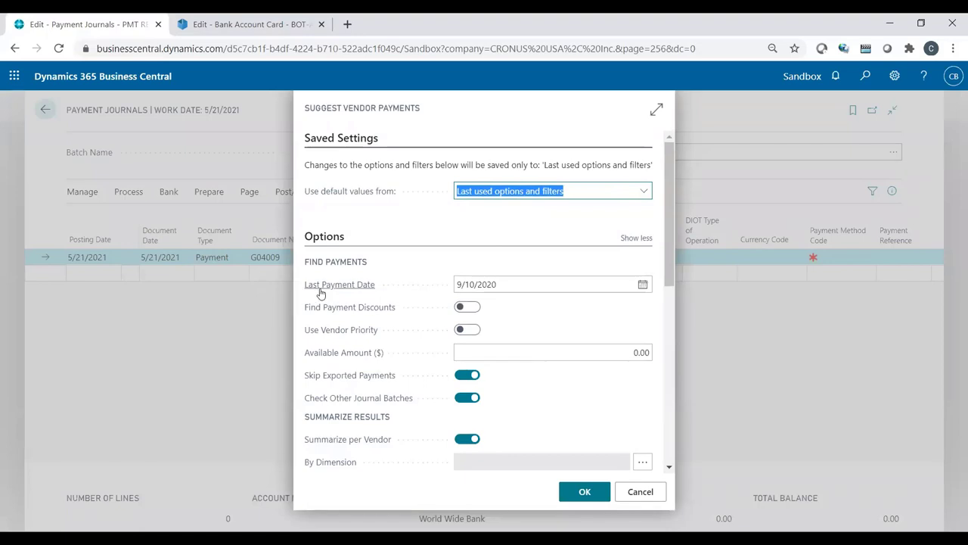
{"action": "left_click", "coordinate": [505, 285]}
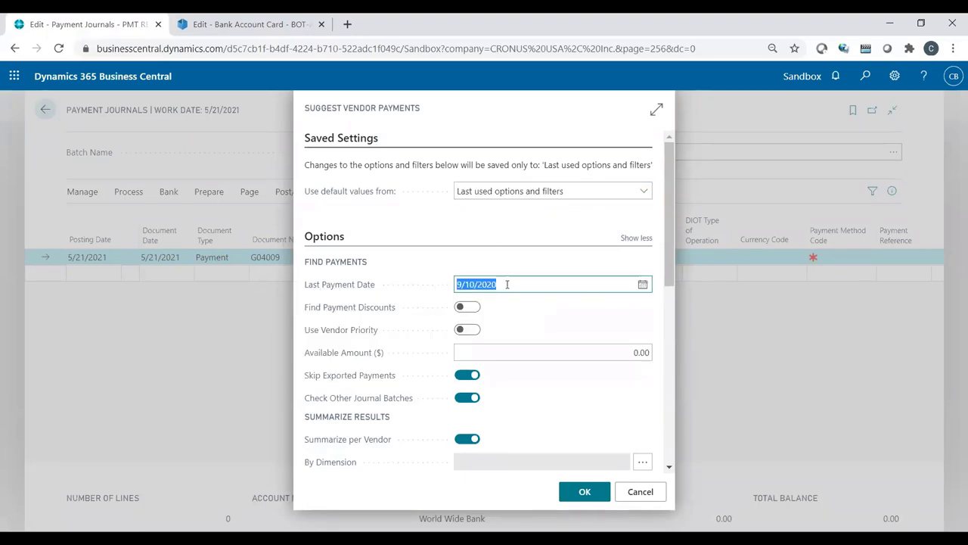
{"action": "left_click", "coordinate": [504, 285]}
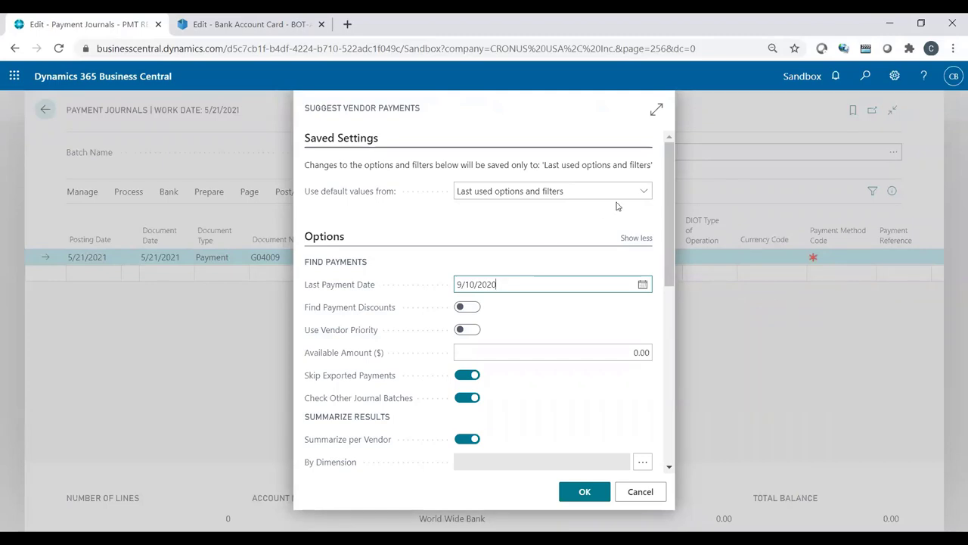
{"action": "left_click_drag", "start_coordinate": [667, 215], "coordinate": [672, 294]}
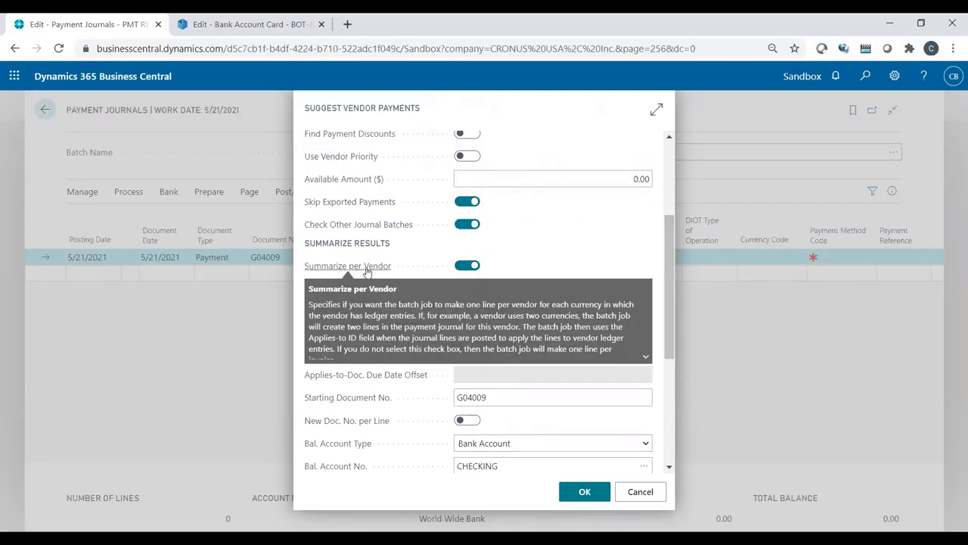
Step: Keep Summarize per Vendor on and Posting Date 8/31/2020, and set Starting Document No. to EFT001
{"action": "left_click", "coordinate": [462, 269]}
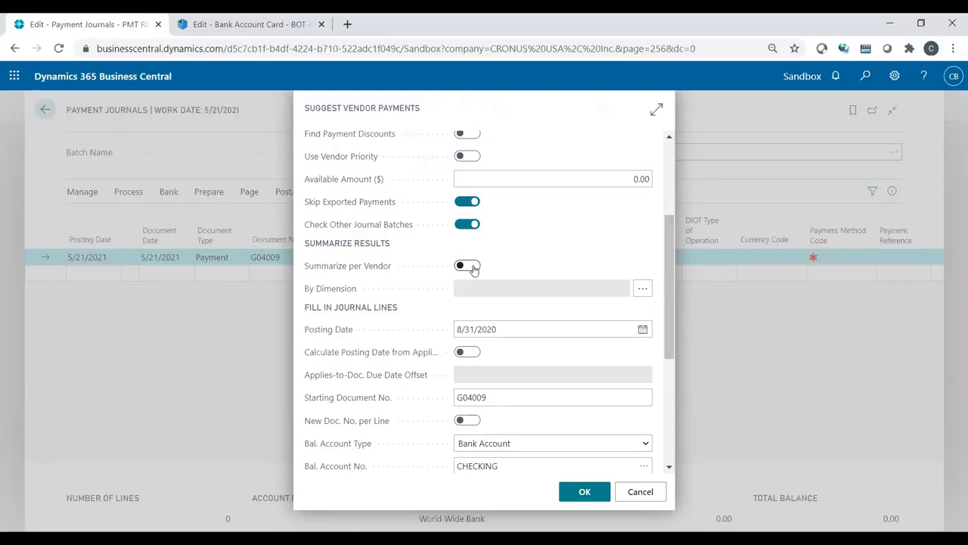
{"action": "left_click", "coordinate": [475, 270]}
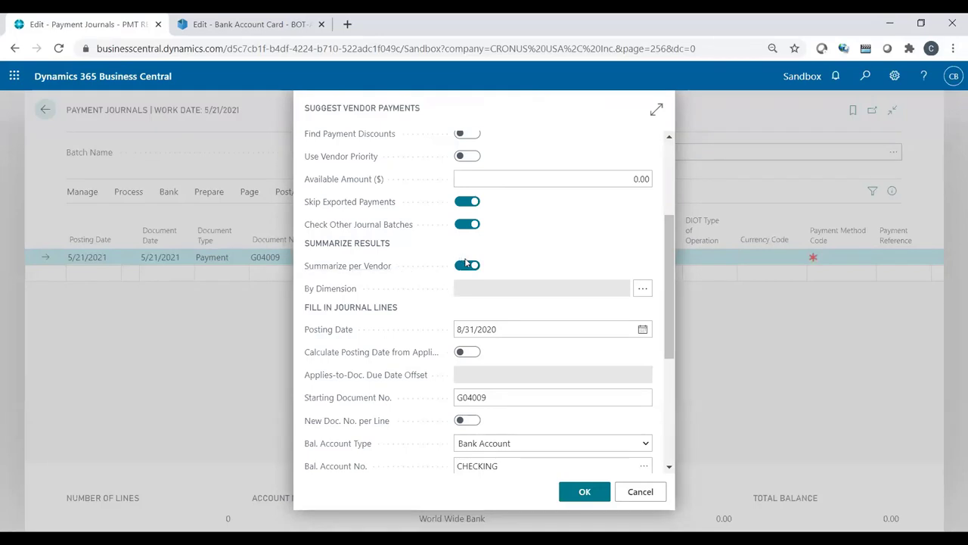
{"action": "left_click", "coordinate": [505, 331]}
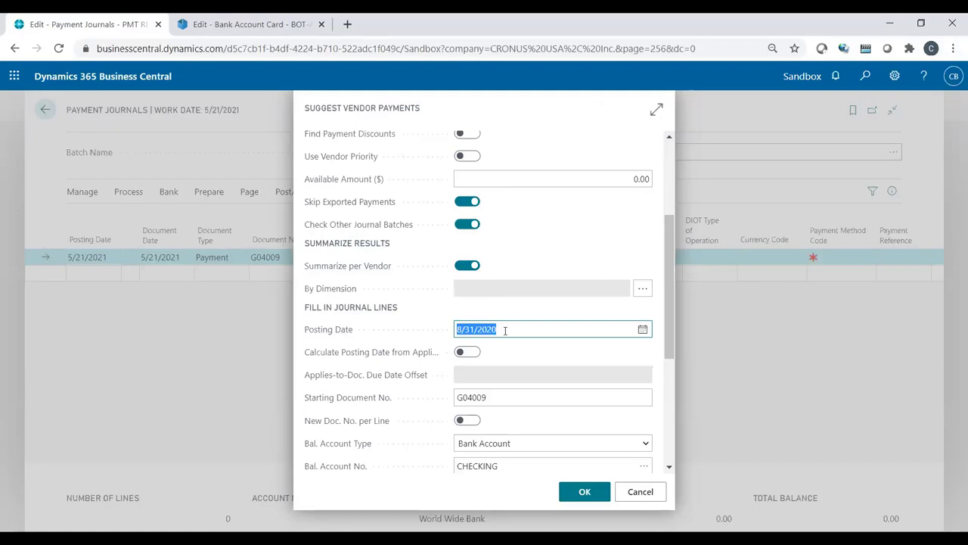
{"action": "left_click", "coordinate": [505, 331]}
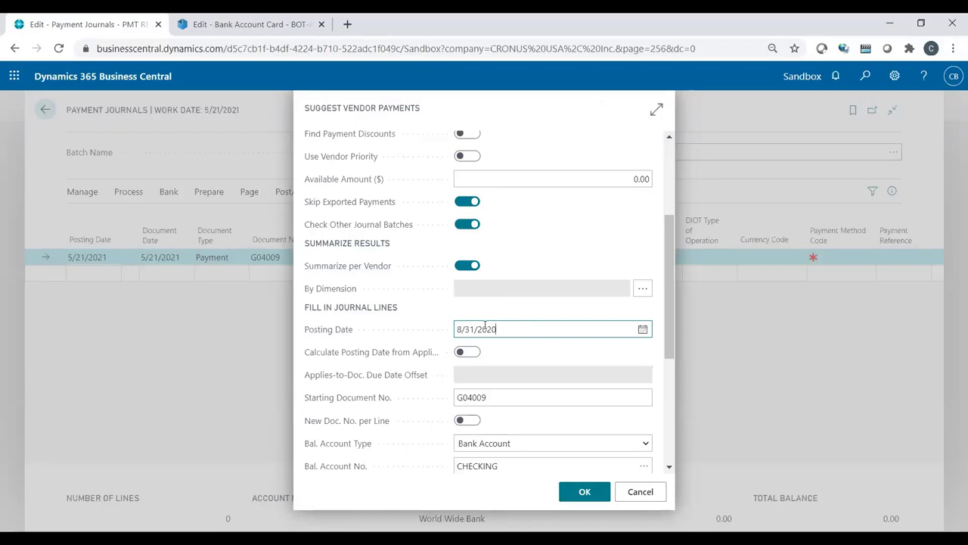
{"action": "left_click", "coordinate": [491, 399]}
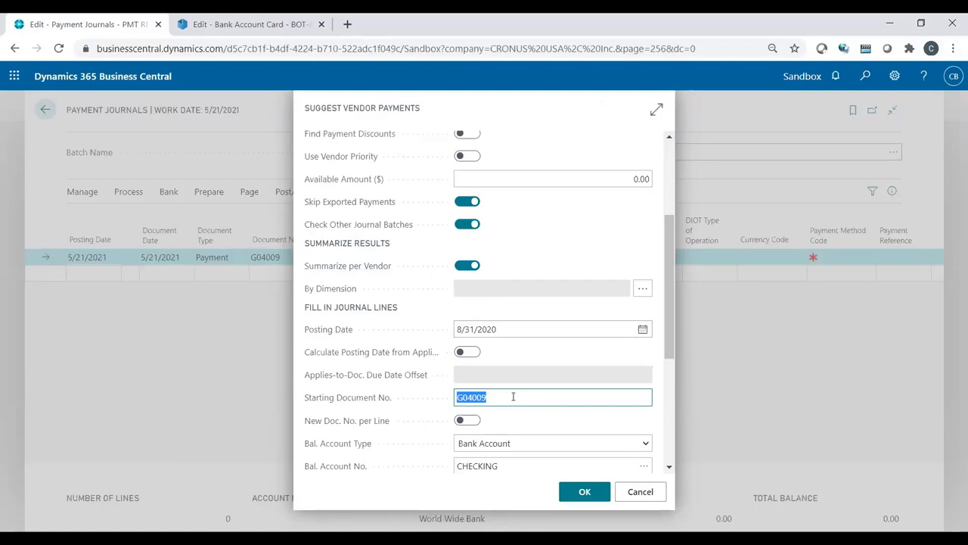
{"action": "type", "text": "EFT001"}
{"action": "left_click_drag", "start_coordinate": [668, 335], "coordinate": [668, 415]}
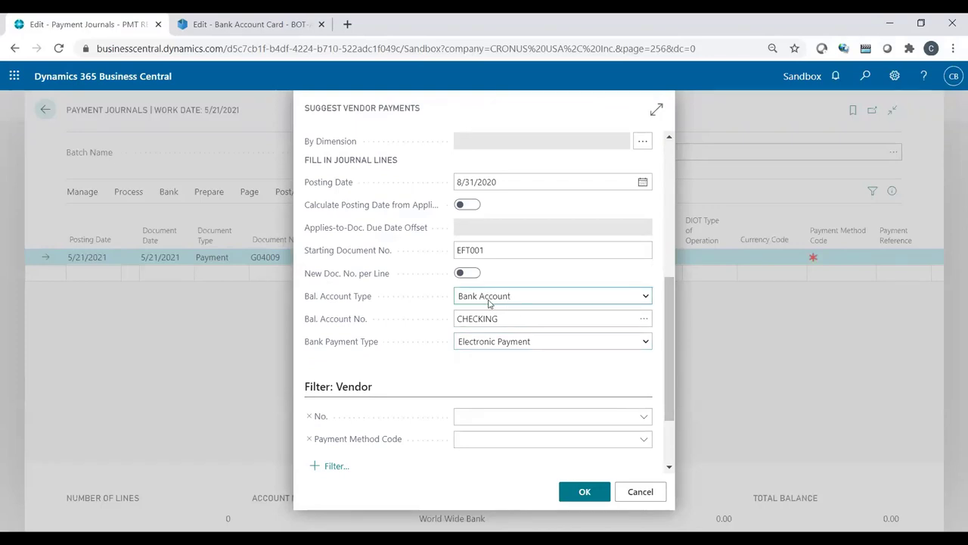
Step: Run the suggestion with Bank Payment Type Electronic Payment and balancing account CHECKING
{"action": "left_click", "coordinate": [517, 318]}
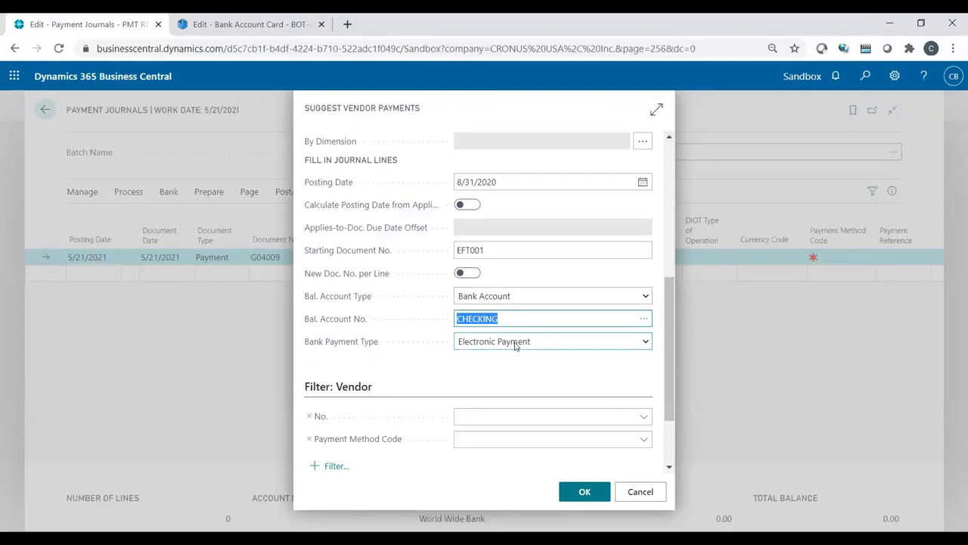
{"action": "left_click", "coordinate": [519, 342]}
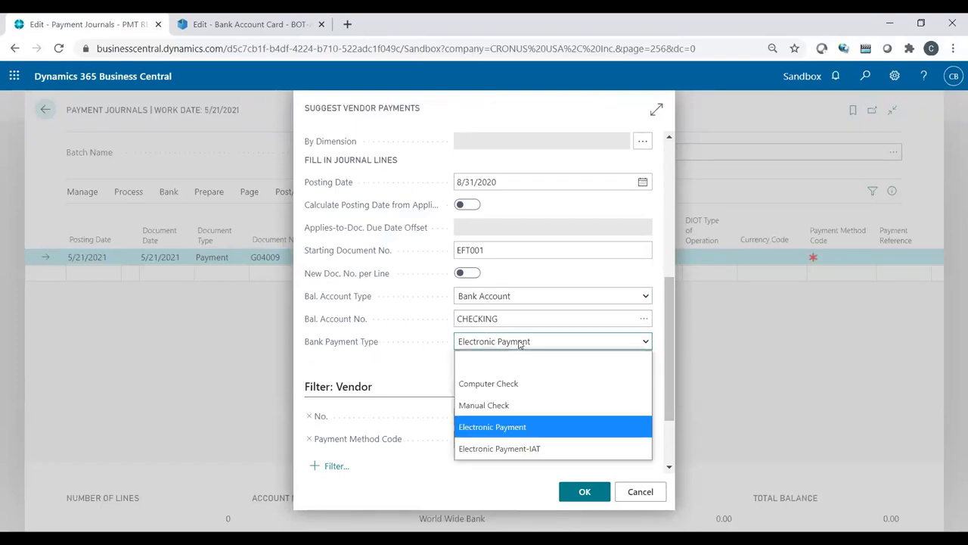
{"action": "left_click", "coordinate": [499, 428]}
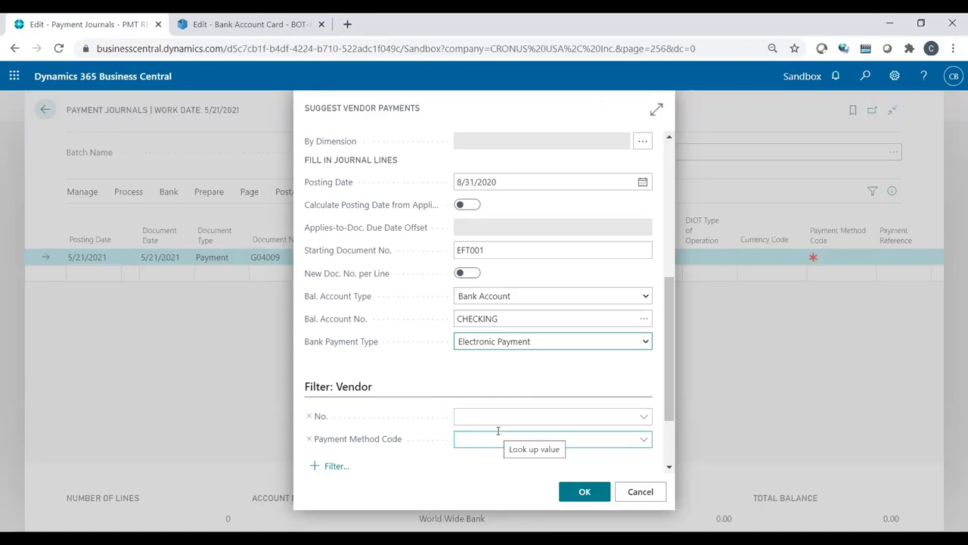
{"action": "left_click", "coordinate": [573, 493]}
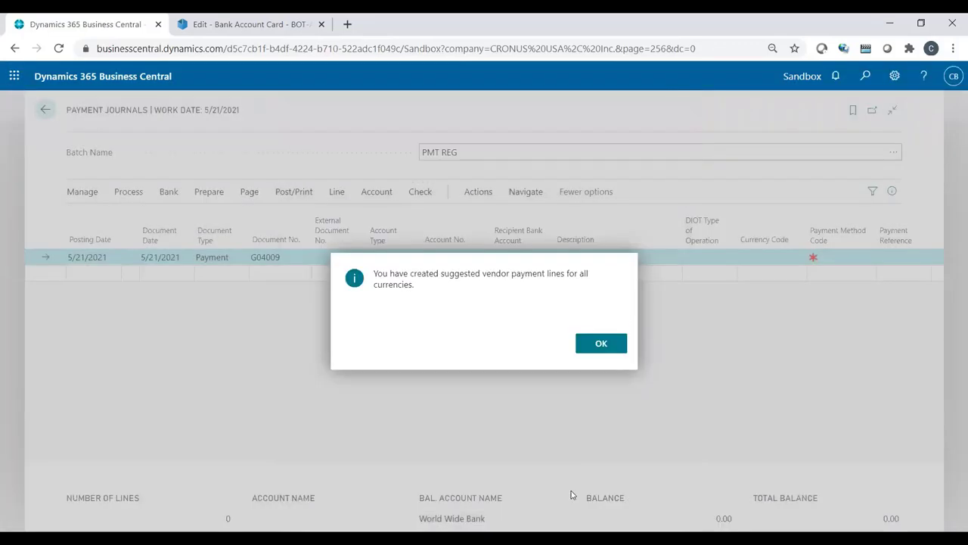
Step: Dismiss the message and review lines EFT001–EFT003 dated 8/31/2020 for vendors 10000, 40000 and 50000
{"action": "left_click", "coordinate": [593, 349]}
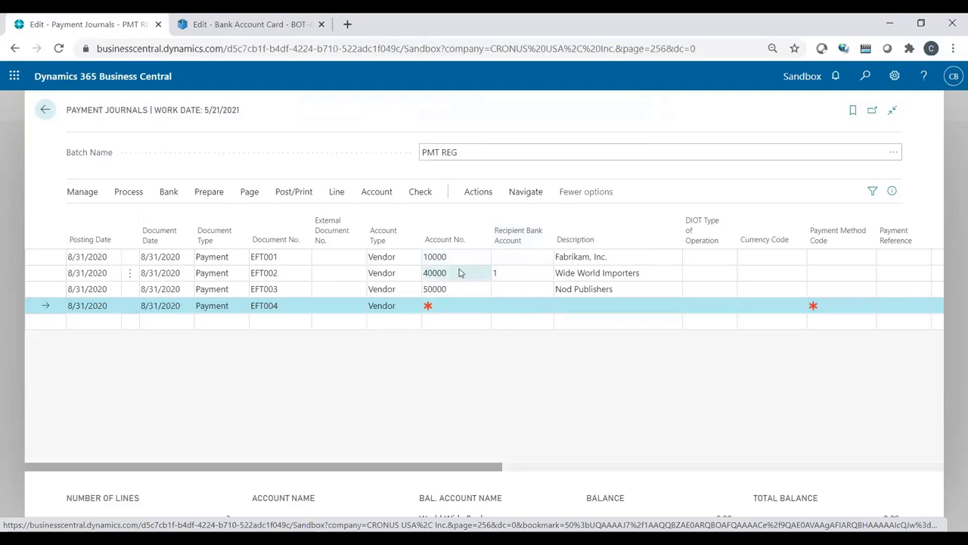
{"action": "left_click", "coordinate": [512, 272]}
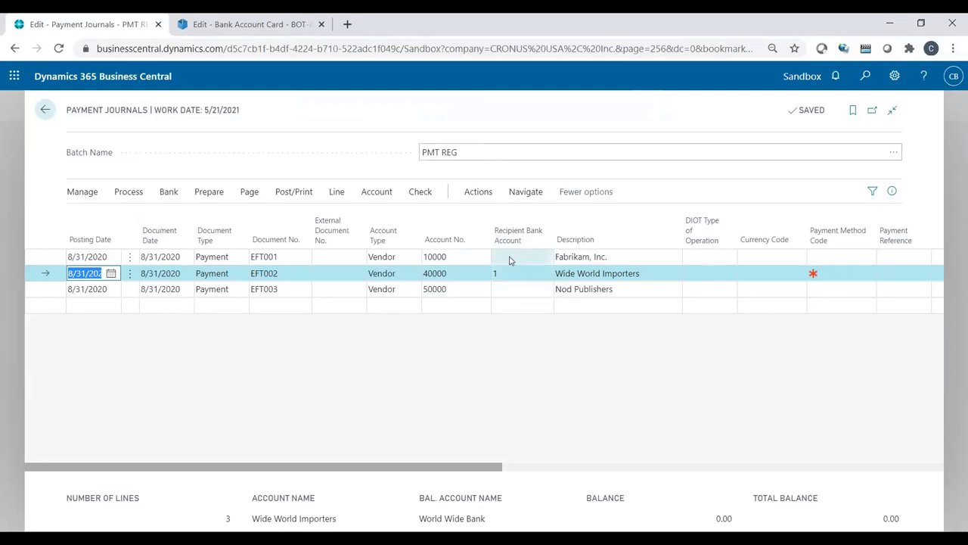
{"action": "left_click", "coordinate": [510, 257]}
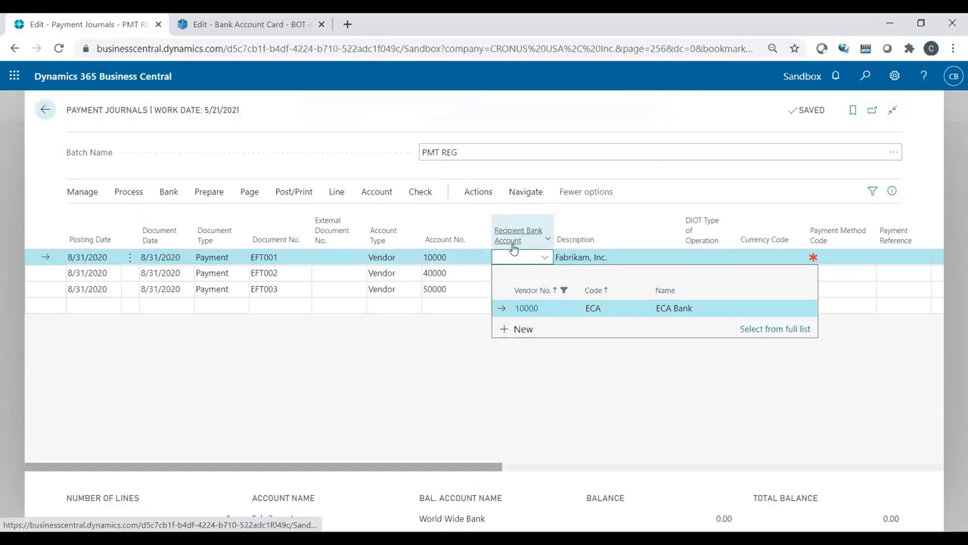
Step: Delete payment lines EFT001 (Fabrikam) and EFT003 (Nod Publishers), confirming each deletion with Yes
{"action": "left_click", "coordinate": [129, 257]}
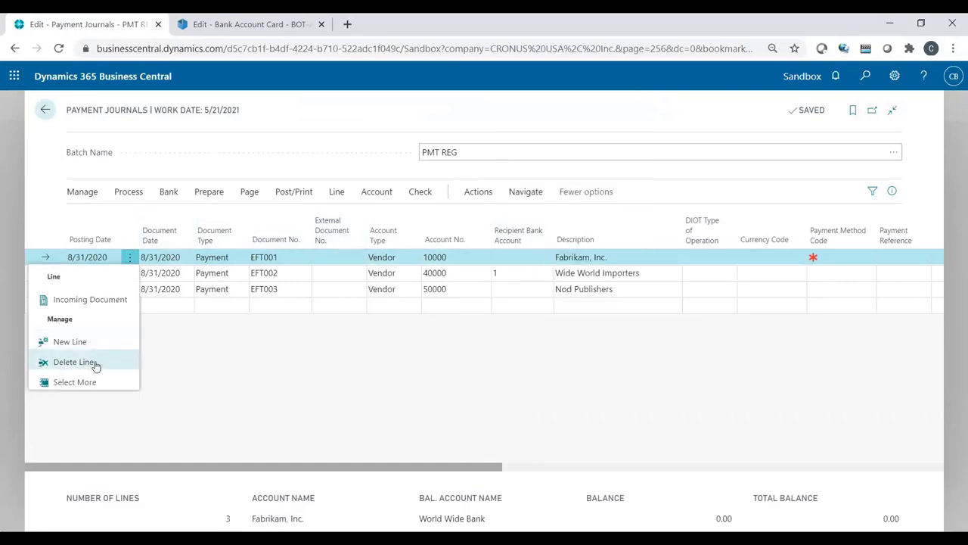
{"action": "left_click", "coordinate": [94, 362]}
{"action": "left_click", "coordinate": [543, 336]}
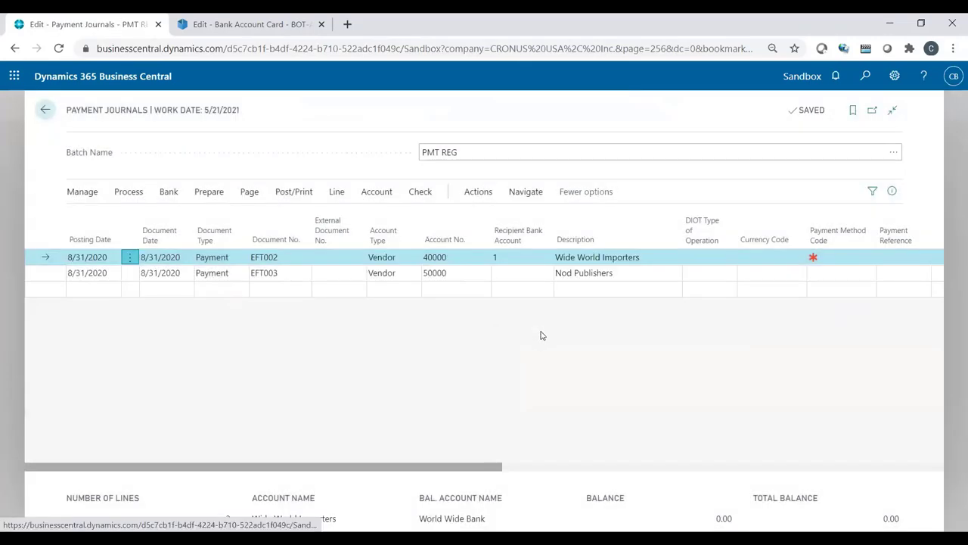
{"action": "left_click", "coordinate": [129, 273]}
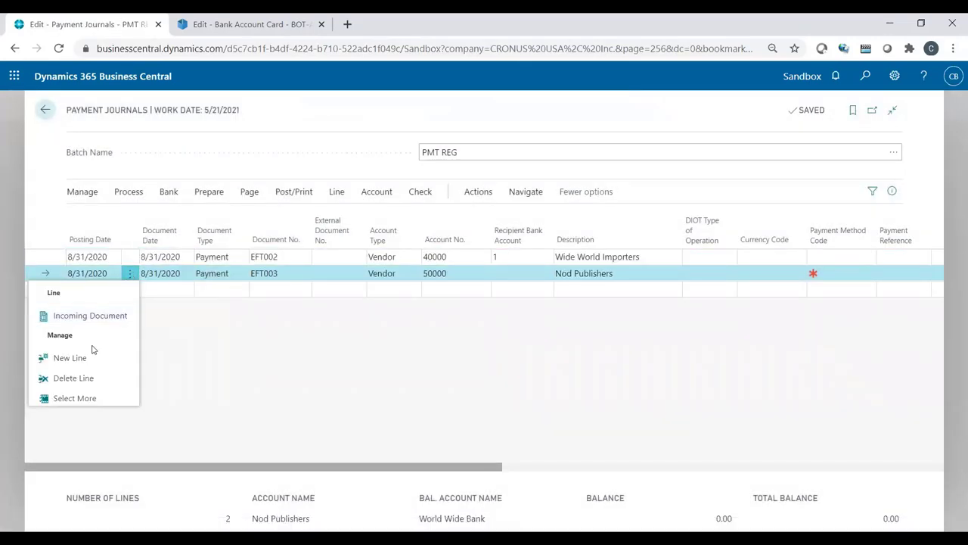
{"action": "left_click", "coordinate": [89, 378]}
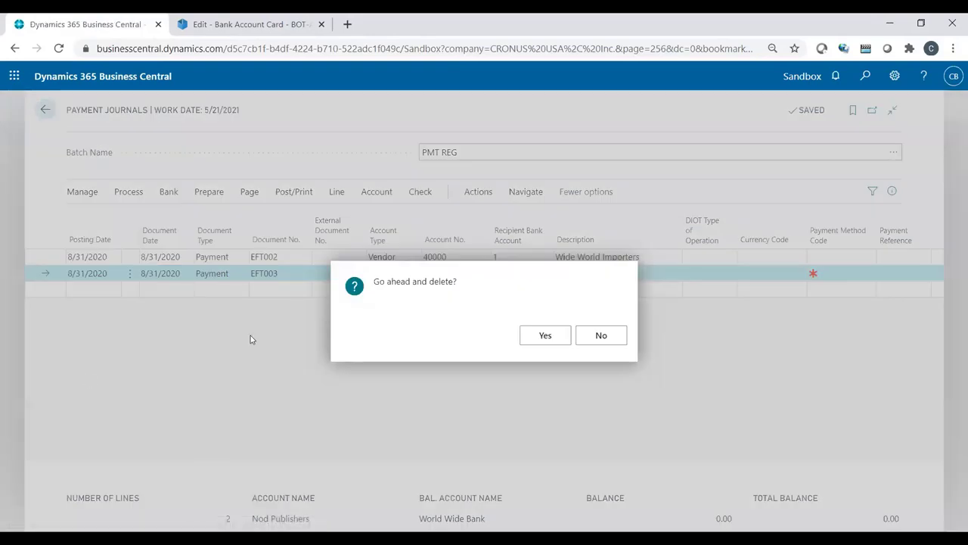
{"action": "left_click", "coordinate": [539, 342]}
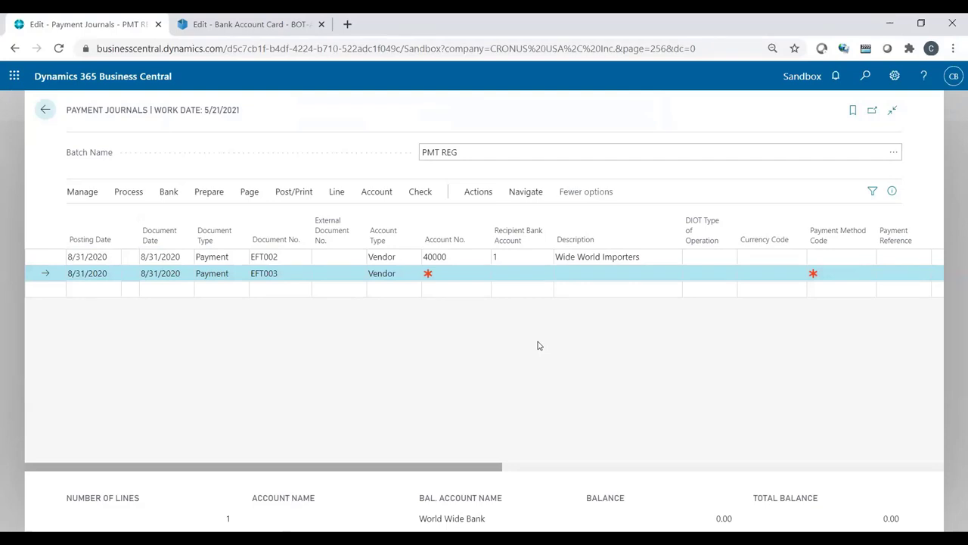
{"action": "left_click", "coordinate": [605, 257]}
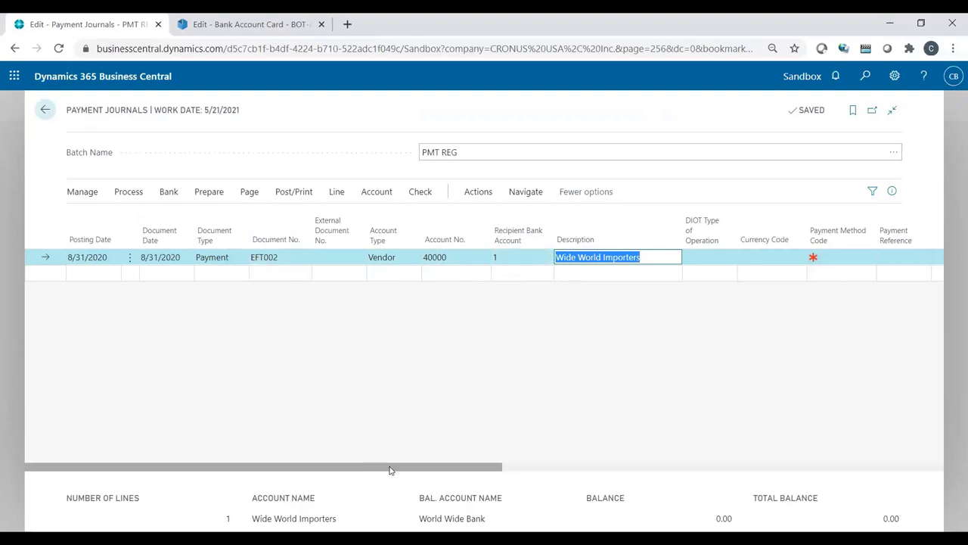
Step: Change the remaining line's document number from EFT002 to ACH0001 and verify its 23,127.46 amount
{"action": "left_click_drag", "start_coordinate": [389, 469], "coordinate": [320, 466]}
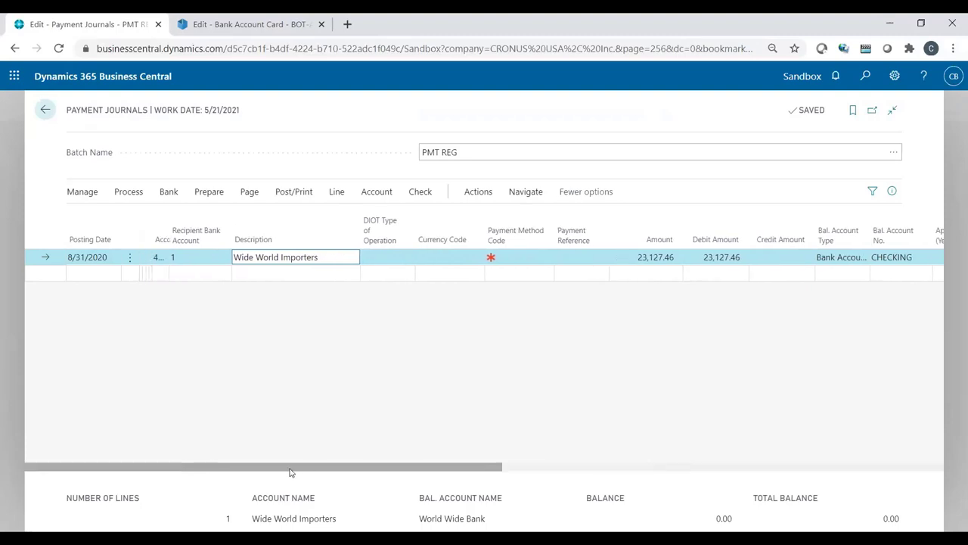
{"action": "left_click", "coordinate": [288, 256]}
{"action": "key", "text": "BackSpace"}
{"action": "key", "text": "BackSpace"}
{"action": "key", "text": "BackSpace"}
{"action": "key", "text": "BackSpace"}
{"action": "key", "text": "BackSpace"}
{"action": "key", "text": "BackSpace"}
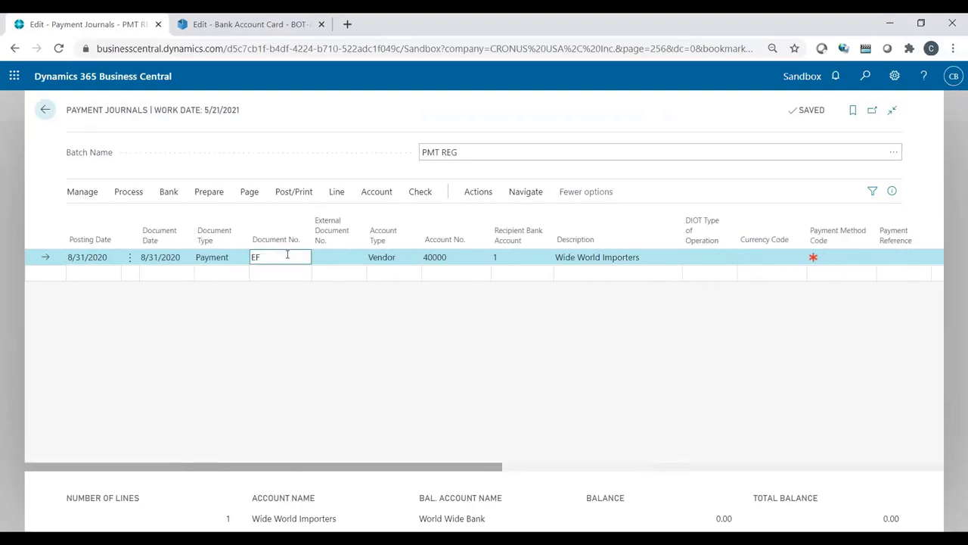
{"action": "type", "text": "ACH"}
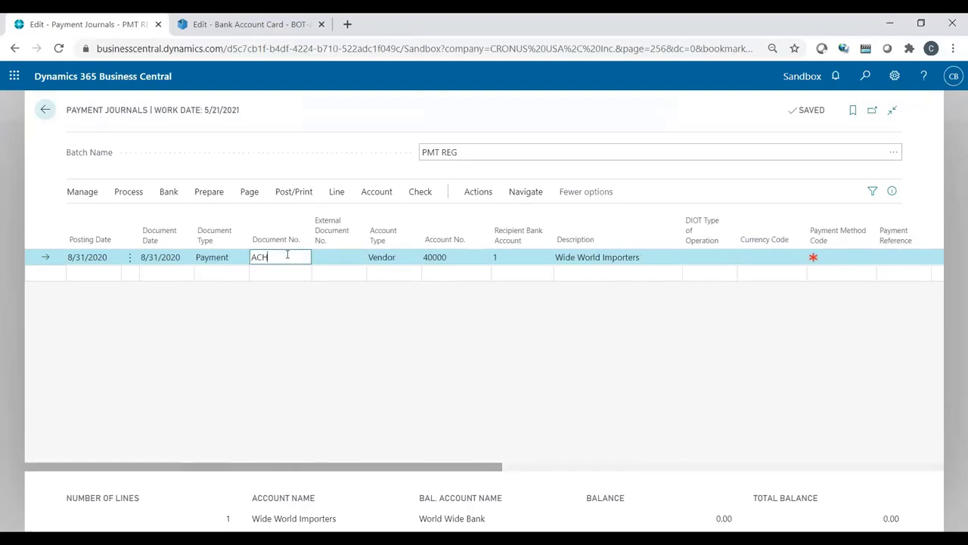
{"action": "type", "text": "0001"}
{"action": "key", "text": "Tab"}
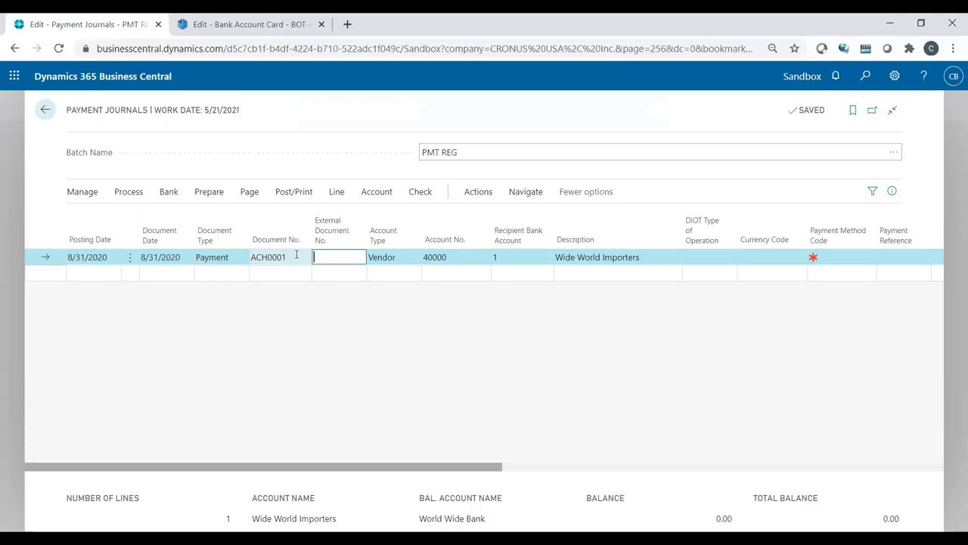
{"action": "left_click", "coordinate": [295, 255]}
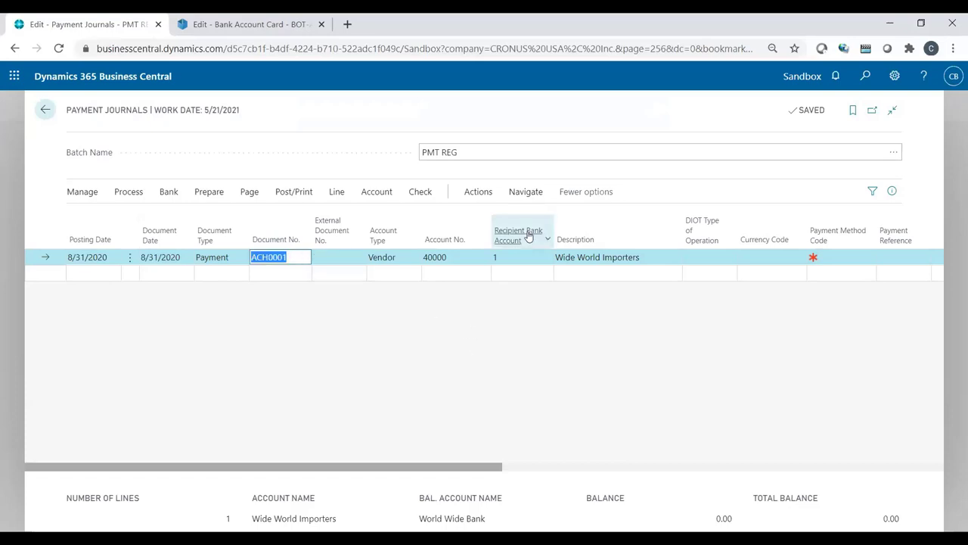
{"action": "left_click_drag", "start_coordinate": [501, 467], "coordinate": [695, 464]}
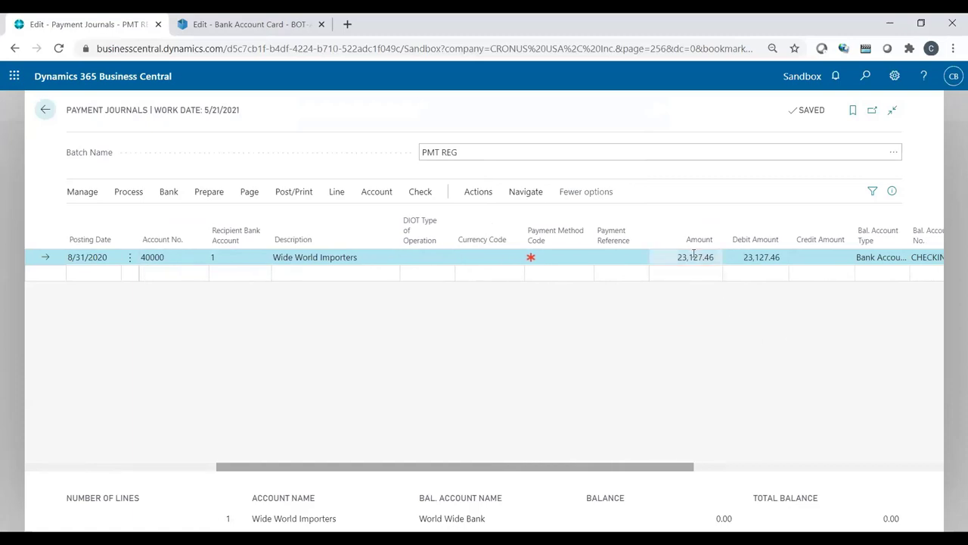
{"action": "left_click", "coordinate": [669, 257]}
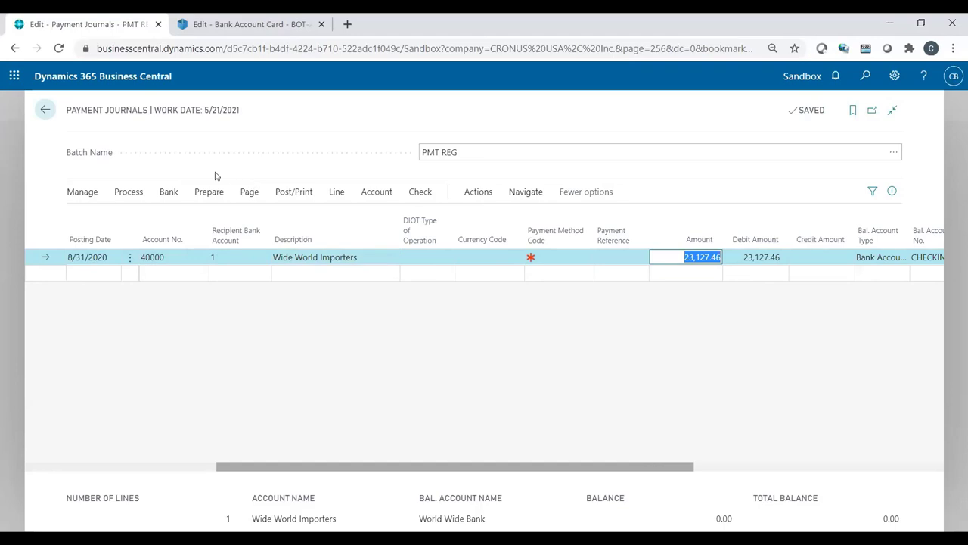
Step: Export the payment from bank account CHECKING with PDF output, producing remittance advice REMIT02
{"action": "left_click", "coordinate": [171, 192]}
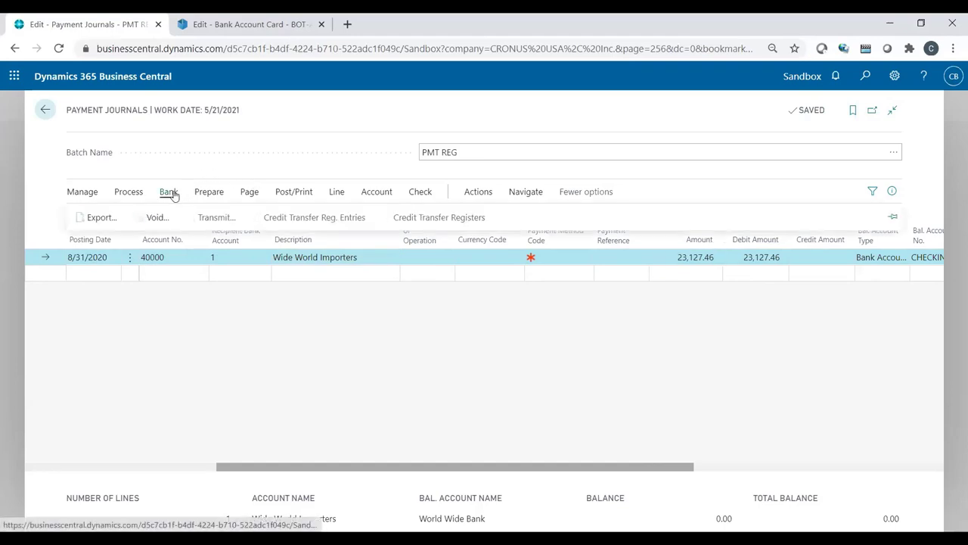
{"action": "left_click", "coordinate": [98, 218]}
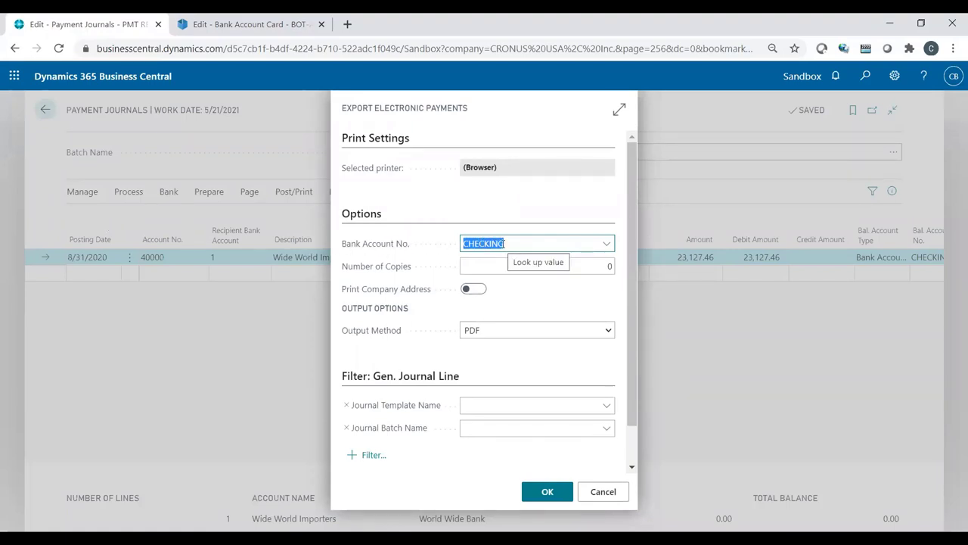
{"action": "left_click", "coordinate": [542, 269]}
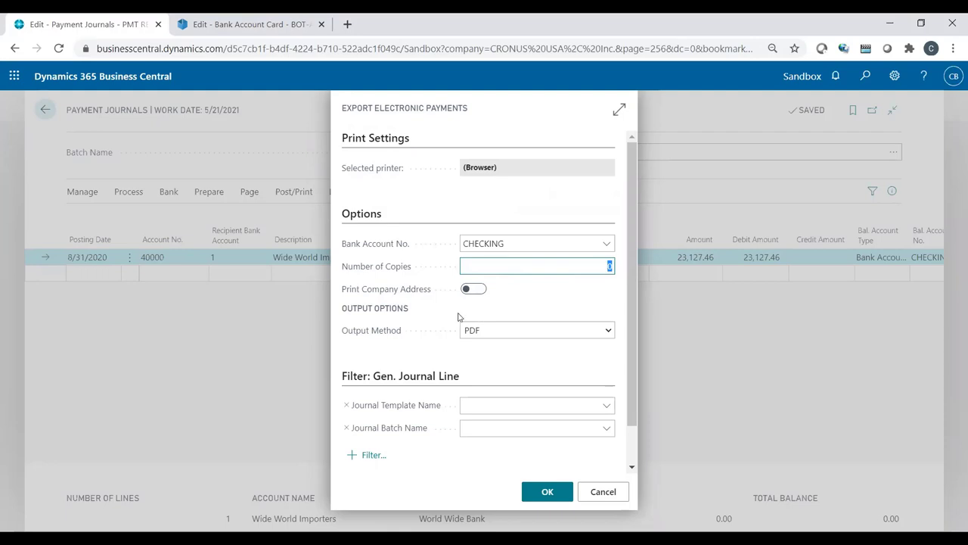
{"action": "left_click", "coordinate": [605, 333]}
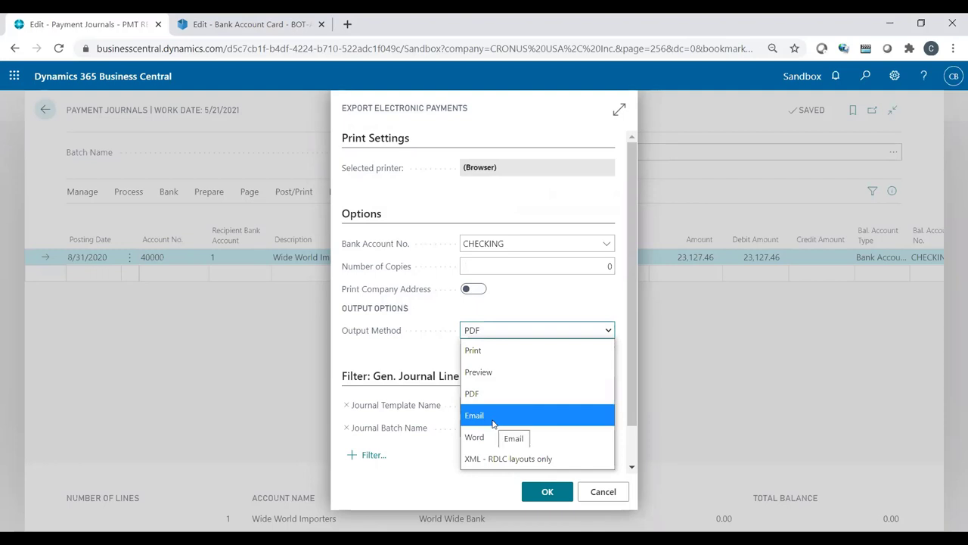
{"action": "left_click", "coordinate": [492, 388]}
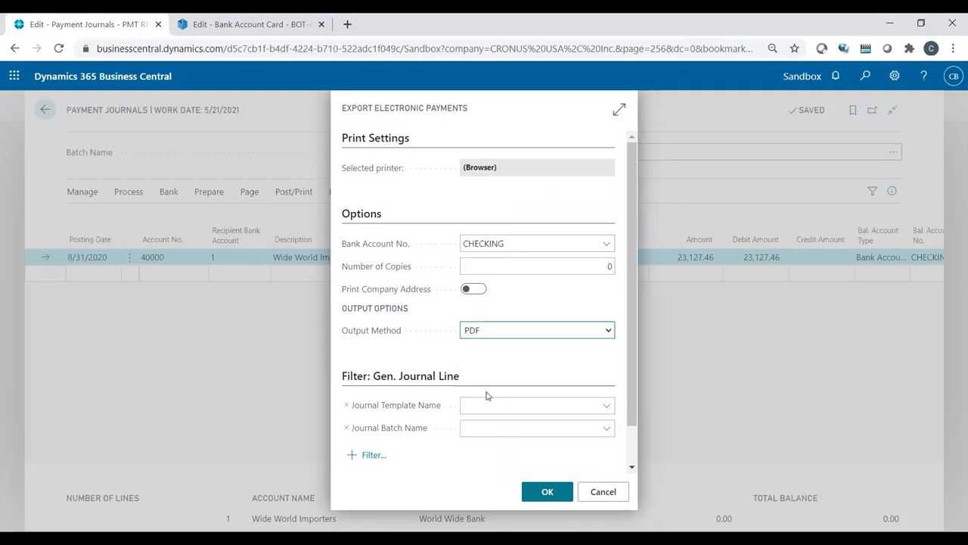
{"action": "left_click", "coordinate": [548, 491]}
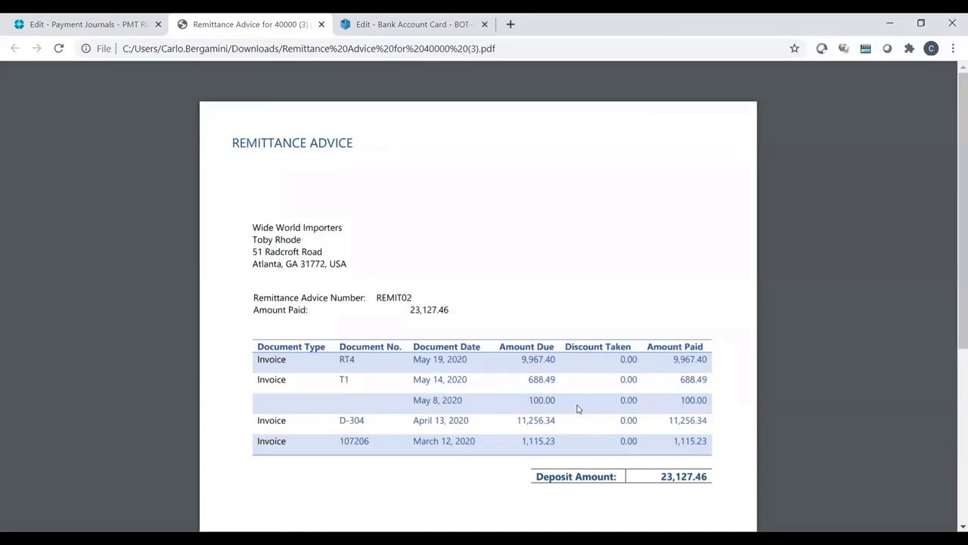
Step: Return from the remittance advice PDF to the Edit - Payment Journals browser tab
{"action": "left_click", "coordinate": [135, 28]}
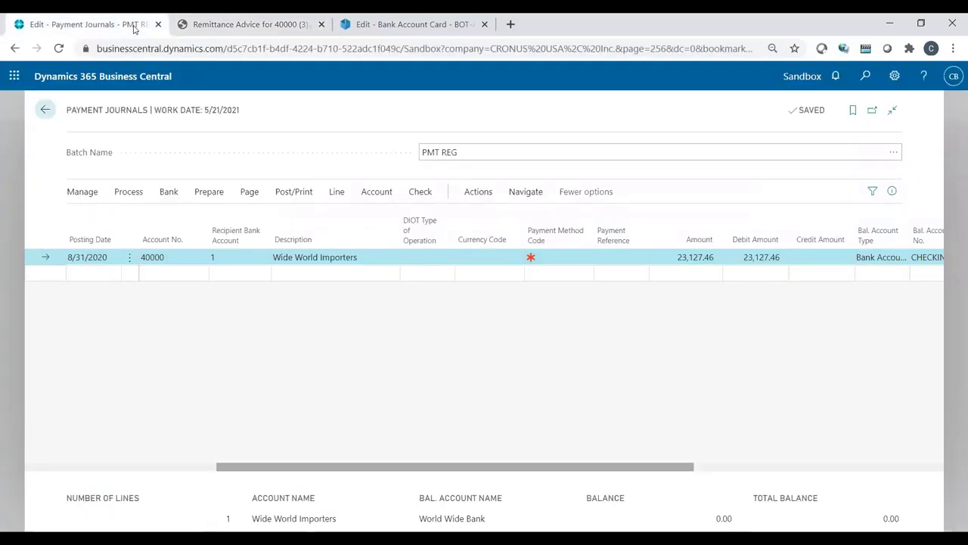
Step: Generate the EFT file ach02 for the REMIT02 payment line via Functions > Generate EFT File
{"action": "left_click", "coordinate": [479, 193]}
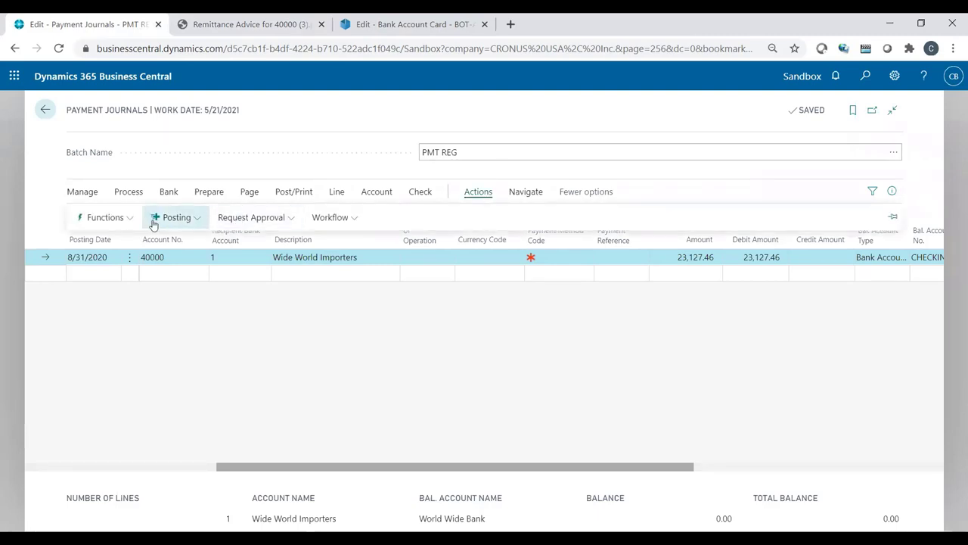
{"action": "left_click", "coordinate": [126, 218]}
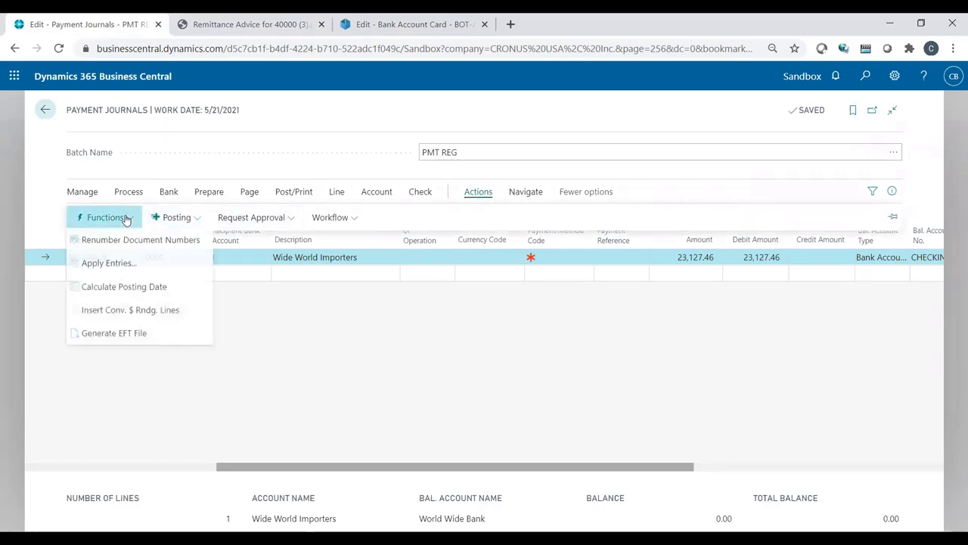
{"action": "left_click", "coordinate": [148, 340]}
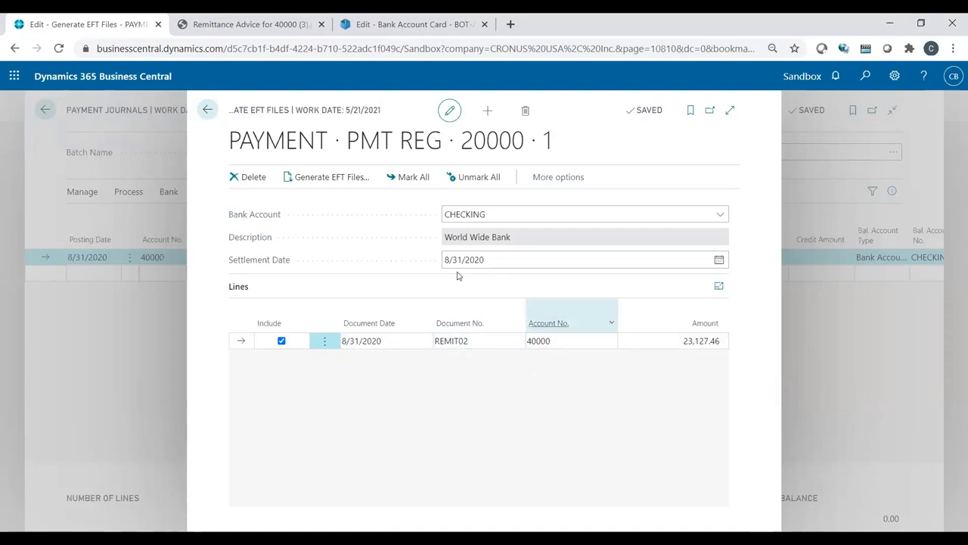
{"action": "left_click", "coordinate": [336, 183]}
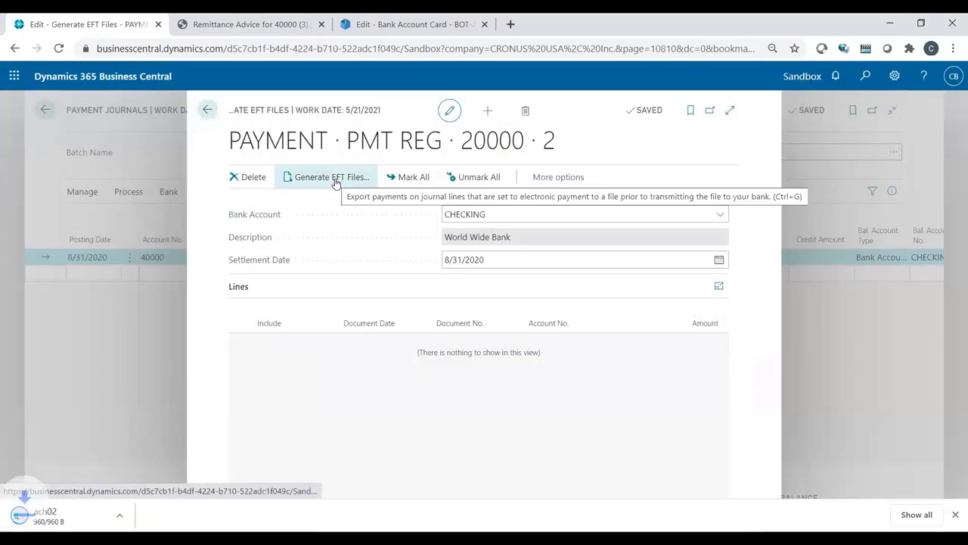
{"action": "left_click", "coordinate": [140, 516]}
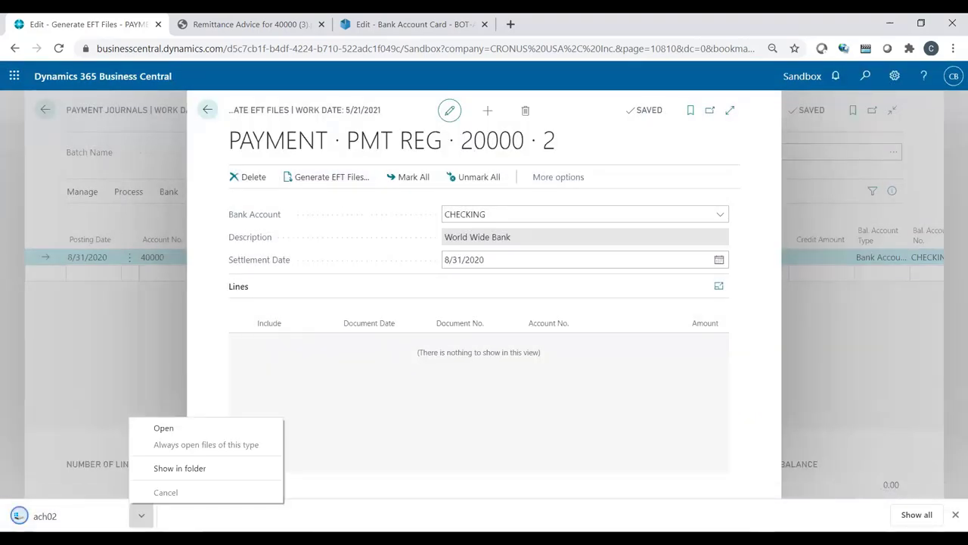
Step: Open the downloaded ach02 EFT file in Notepad to review it
{"action": "left_click", "coordinate": [162, 428]}
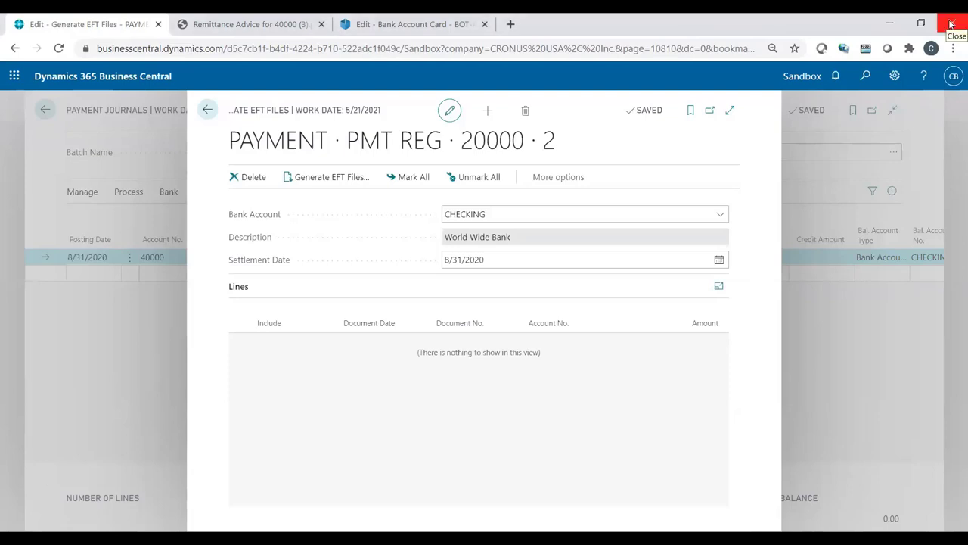
Step: Close Generate EFT Files and post the 23,127.46 Wide World Importers payment line, confirming with Yes
{"action": "key", "text": "Escape"}
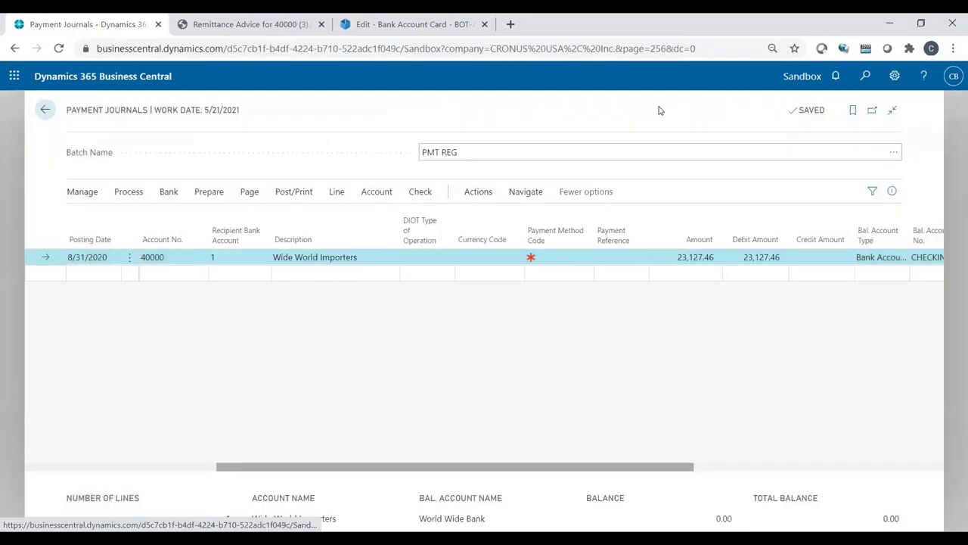
{"action": "left_click", "coordinate": [286, 195]}
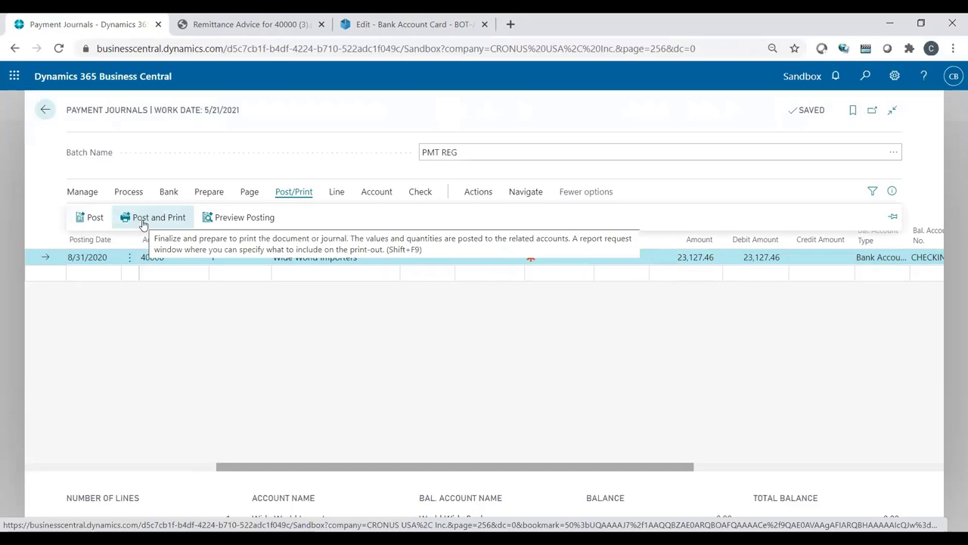
{"action": "left_click", "coordinate": [94, 217]}
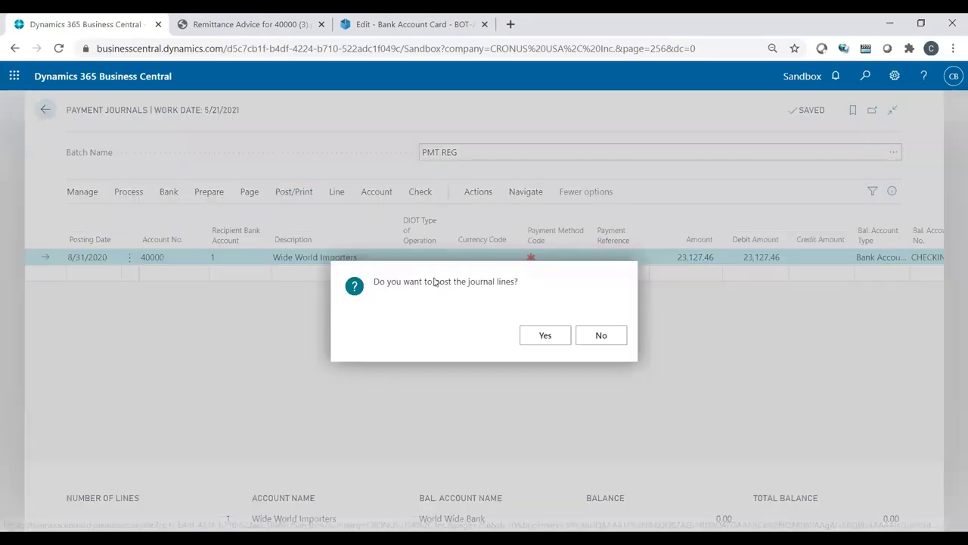
{"action": "left_click", "coordinate": [539, 334]}
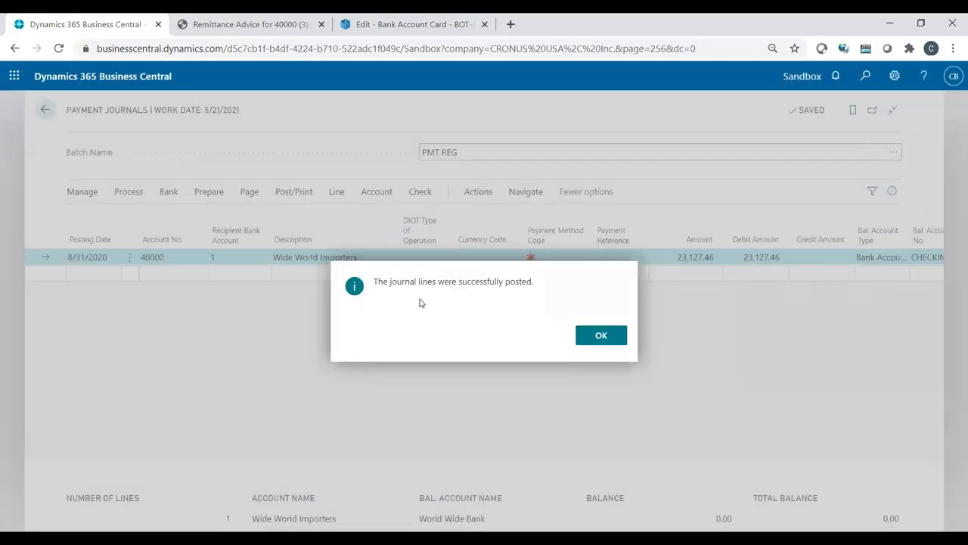
{"action": "left_click", "coordinate": [601, 335]}
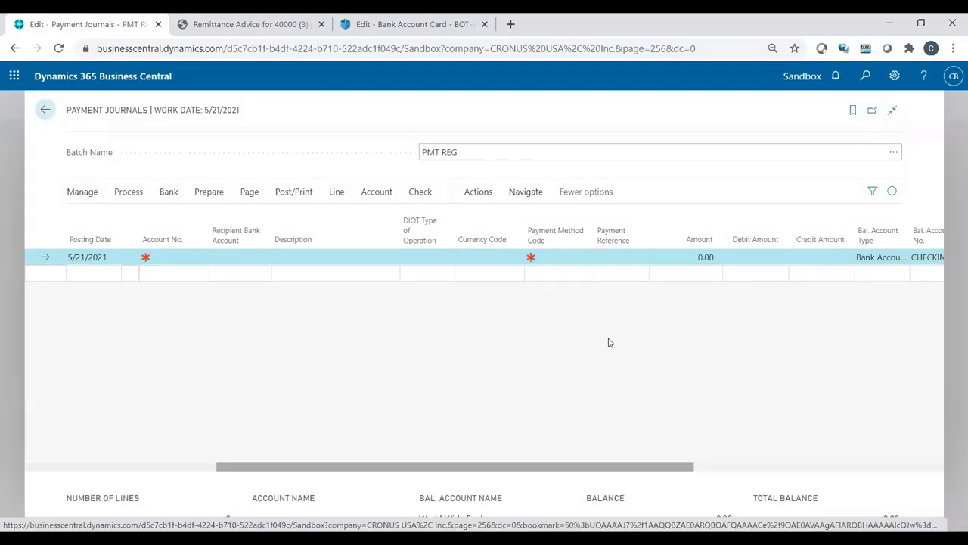